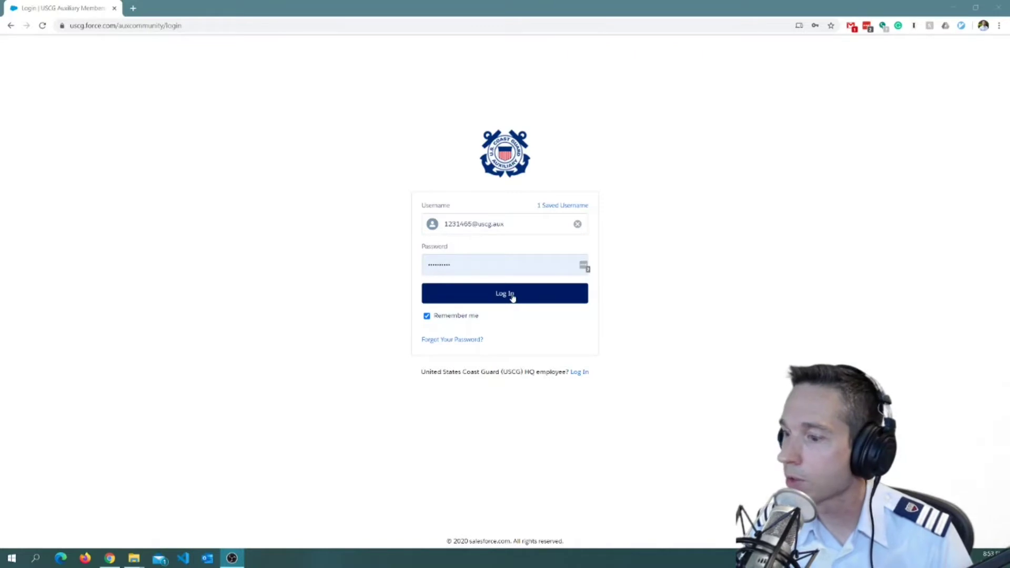
# Submit the sign-in credentials and choose mobile authenticator app verification
pyautogui.click(513, 299)
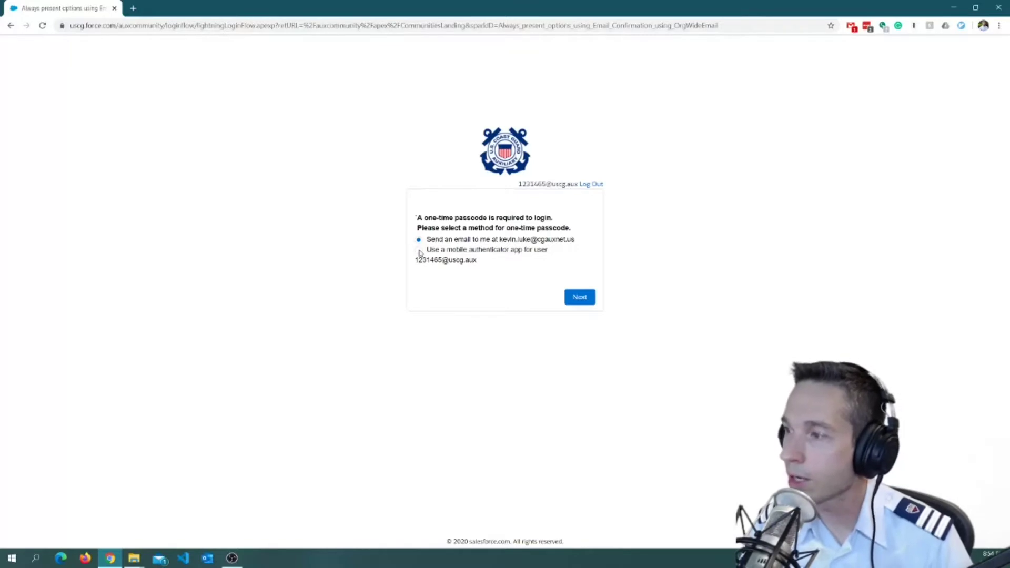
pyautogui.click(419, 251)
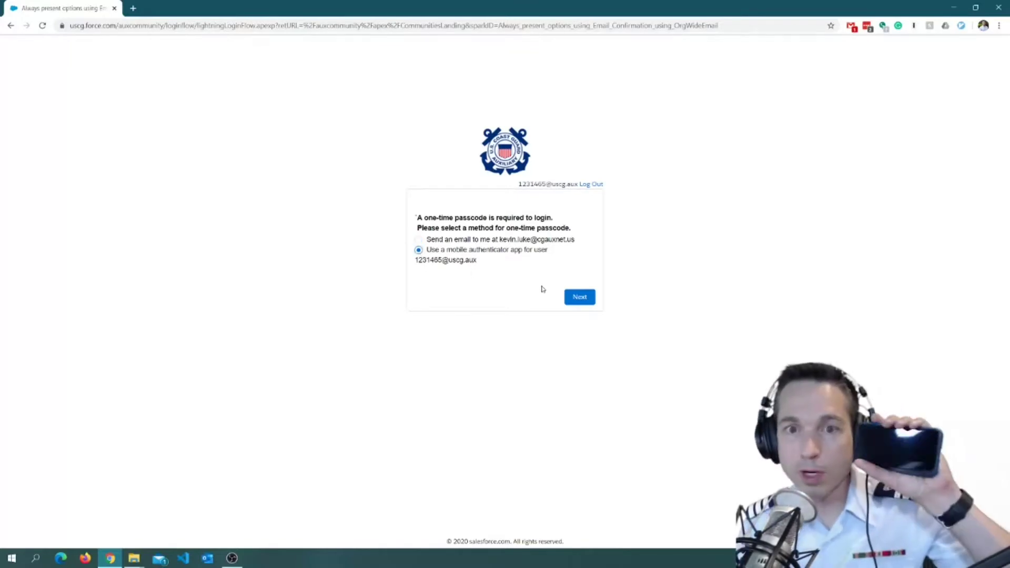
pyautogui.click(579, 298)
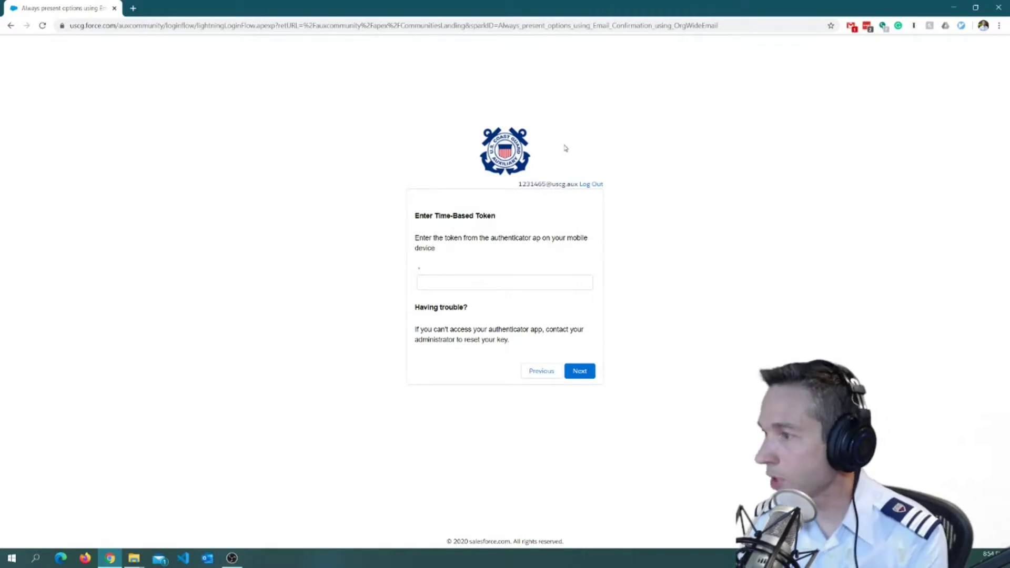
# Enter the authenticator passcode to finish signing in and open the Activity Logs list
pyautogui.click(486, 281)
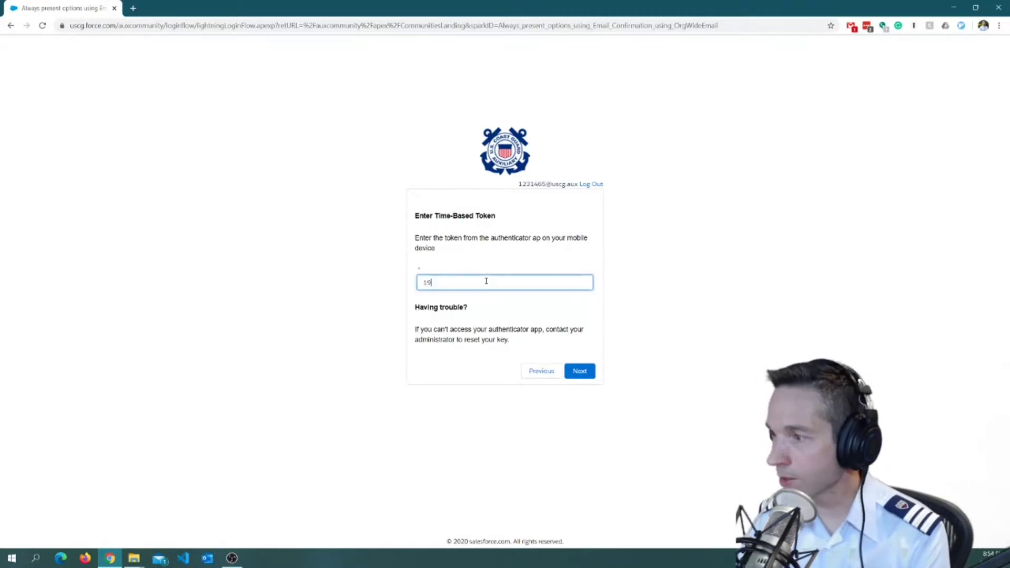
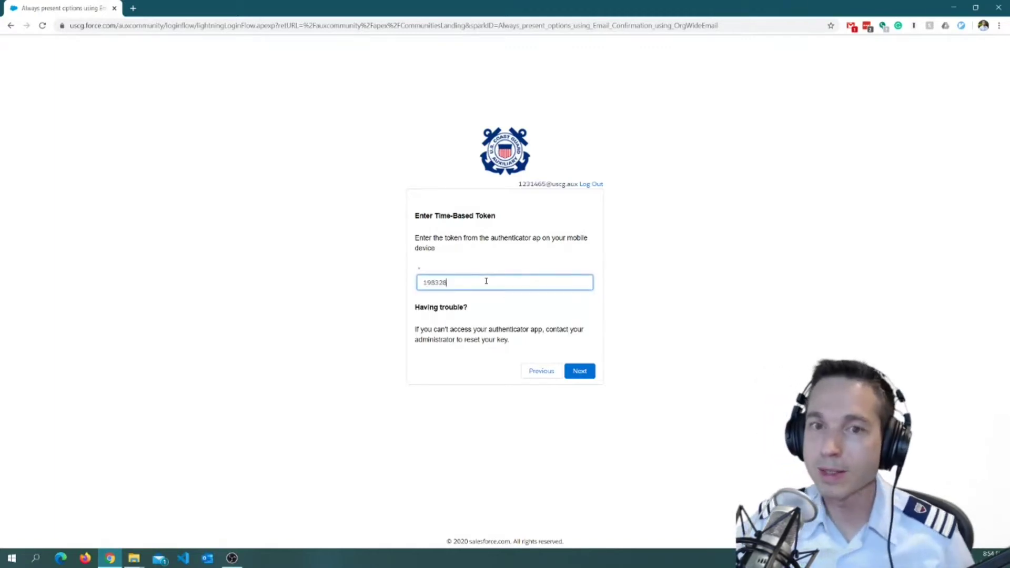
pyautogui.click(580, 371)
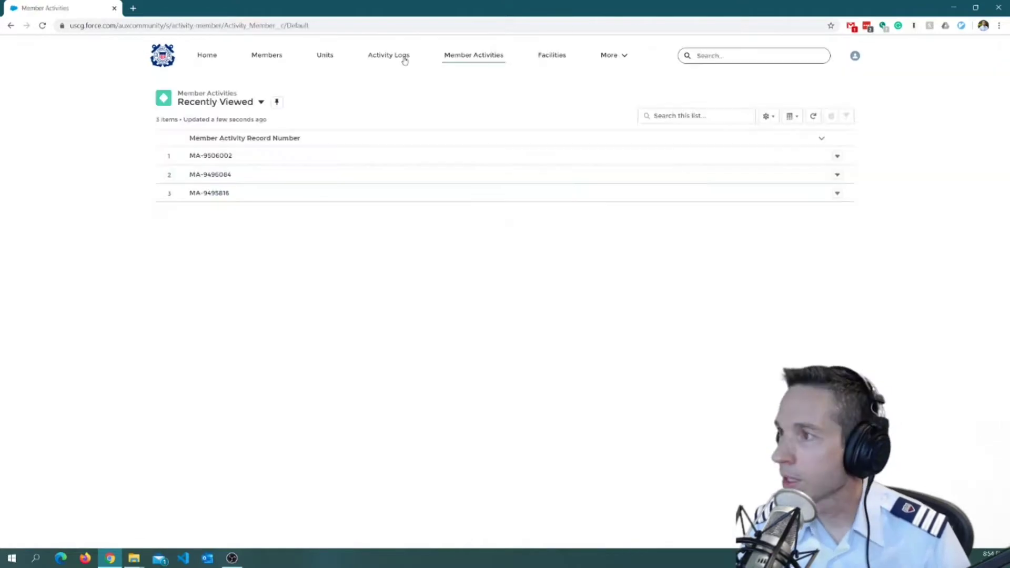
pyautogui.click(404, 57)
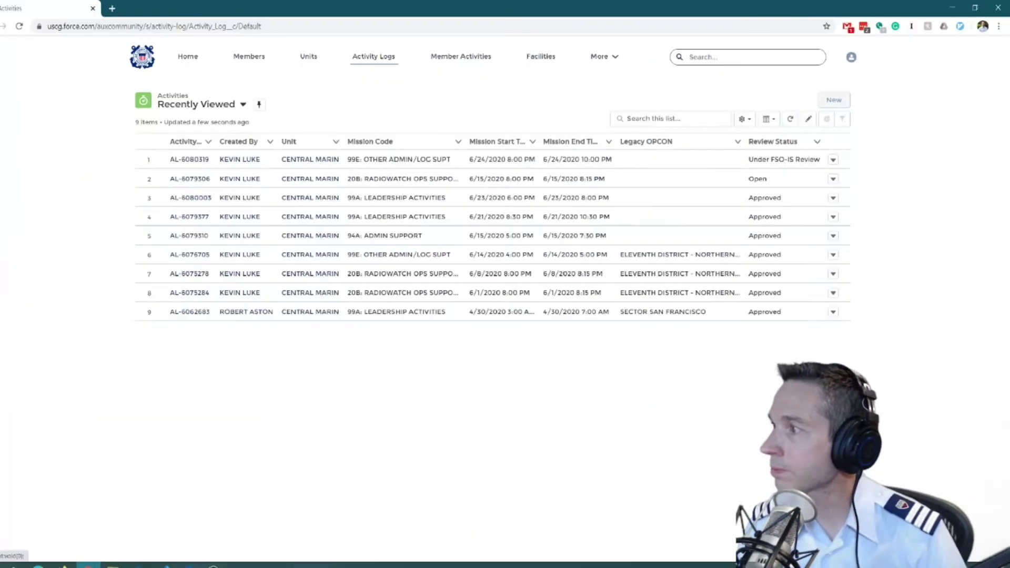
# Create a new activity, keeping Unit/Individual as the record type
pyautogui.click(837, 100)
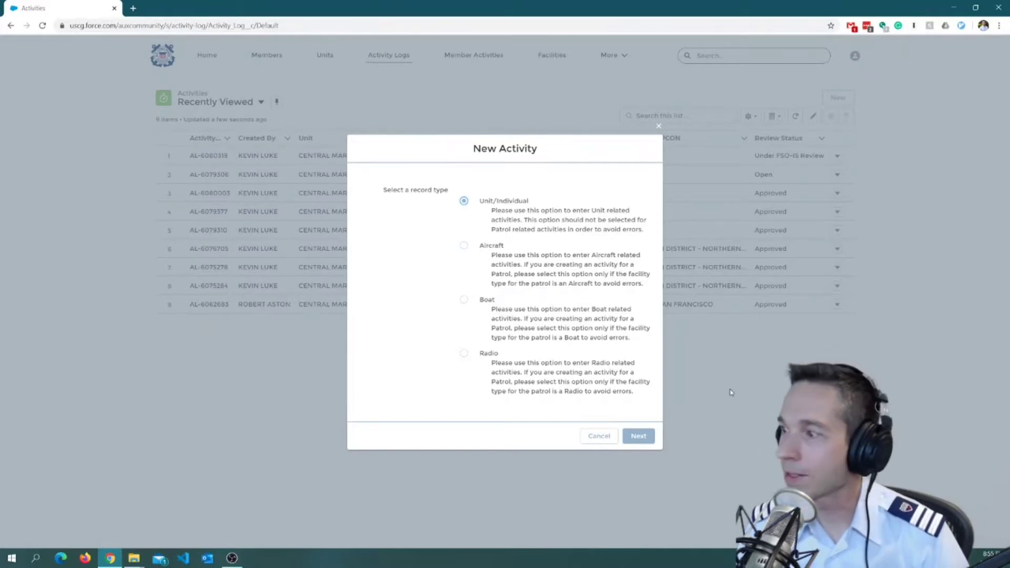
pyautogui.click(646, 436)
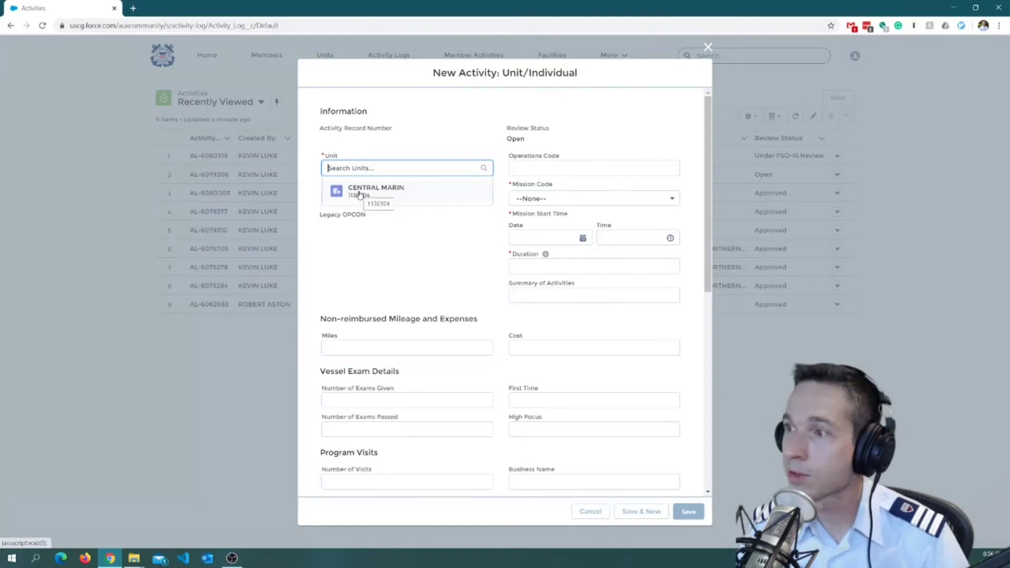
# Set Unit to CENTRAL MARIN and OPCON to ELEVENTH NORTHERN via an 'Elev' search
pyautogui.click(360, 195)
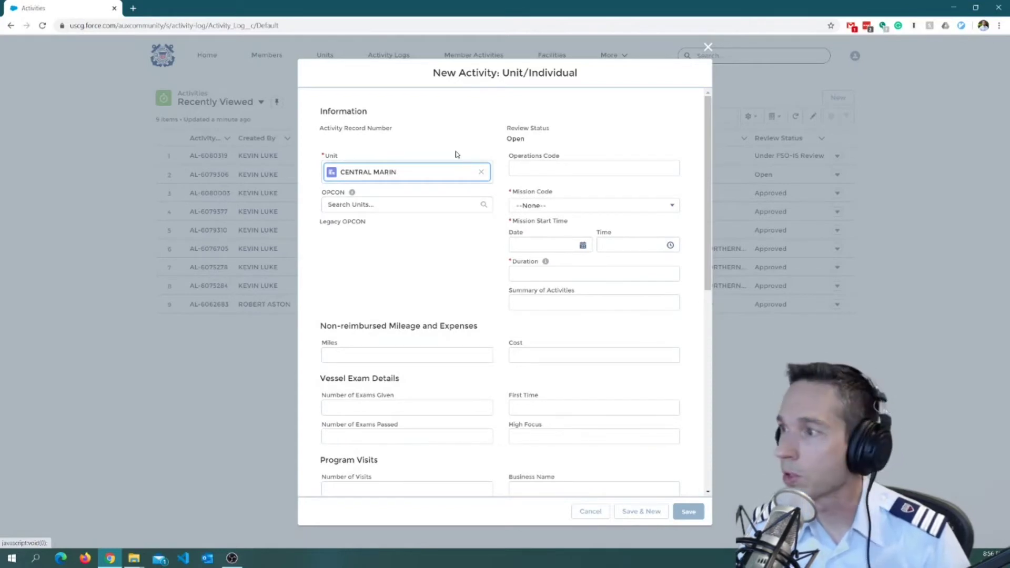
pyautogui.click(395, 210)
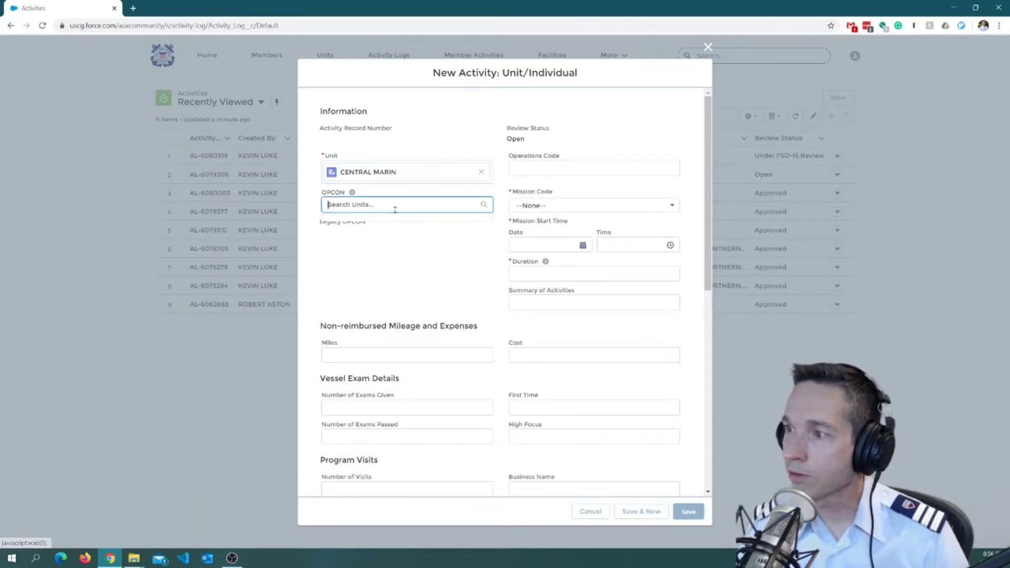
pyautogui.write('Elev')
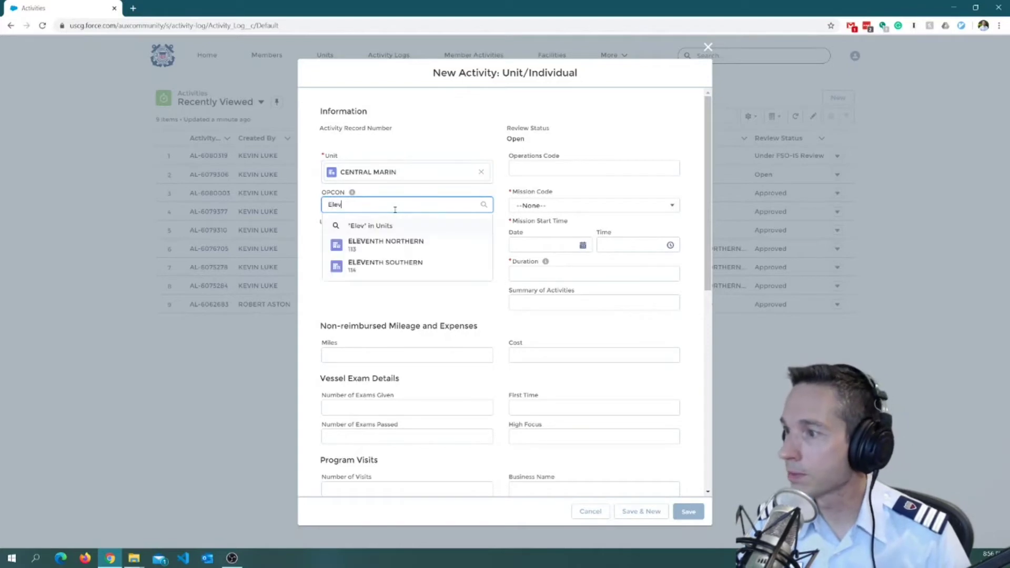
pyautogui.click(406, 247)
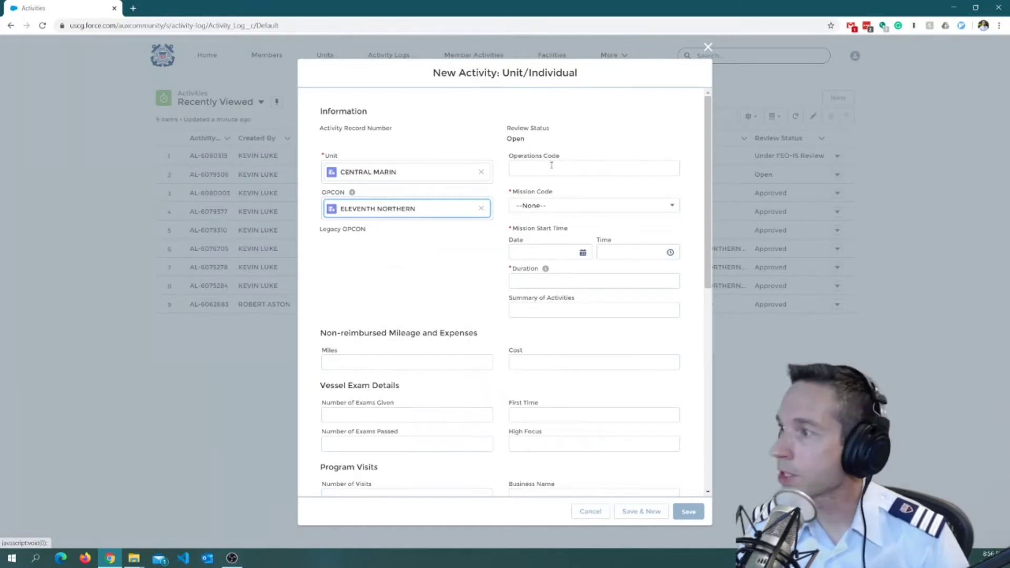
# Choose Mission Code 99E: OTHER ADMIN/LOG SUPT
pyautogui.click(671, 205)
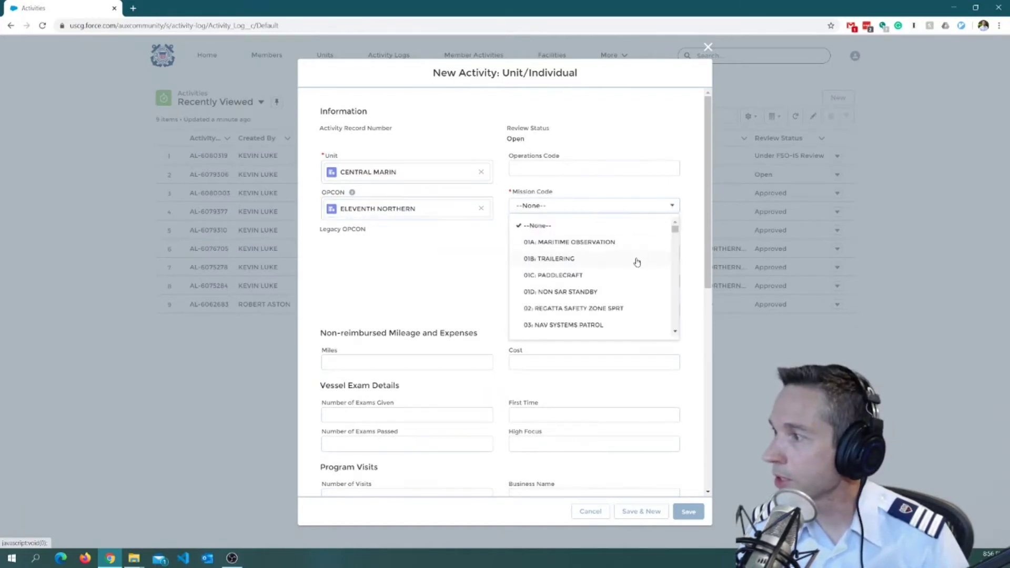
pyautogui.moveTo(675, 229); pyautogui.dragTo(690, 334)
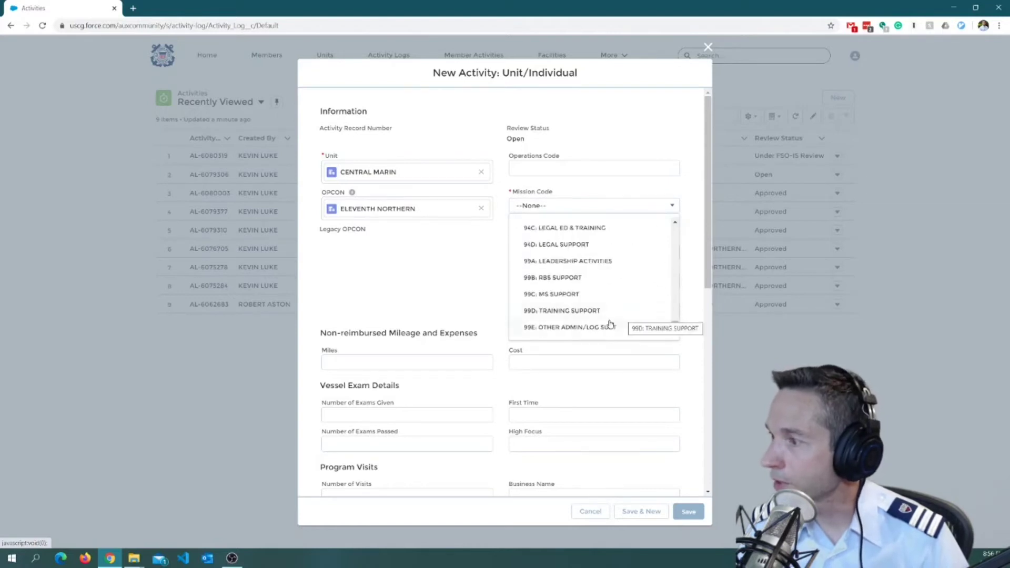
pyautogui.click(581, 328)
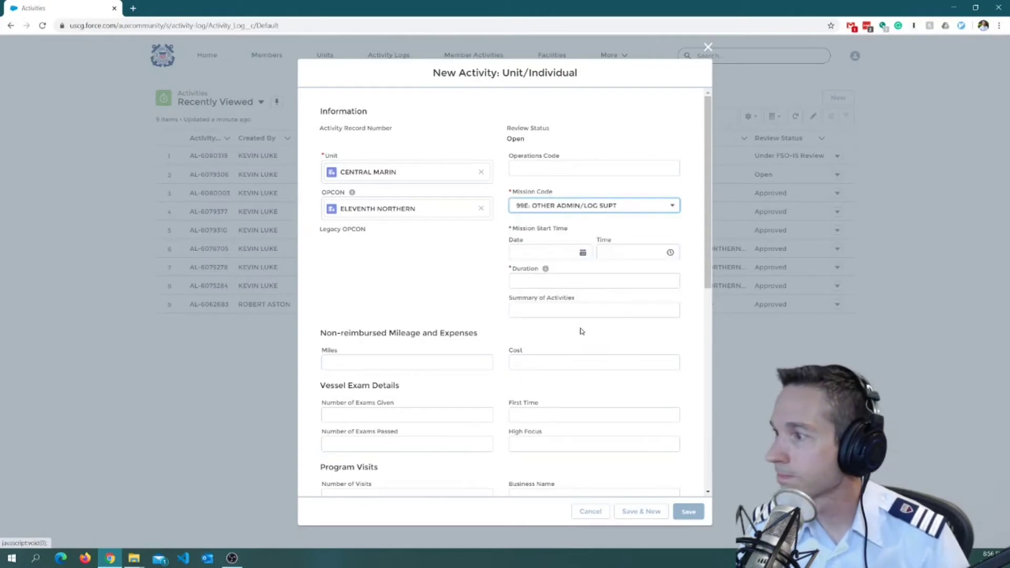
pyautogui.click(581, 253)
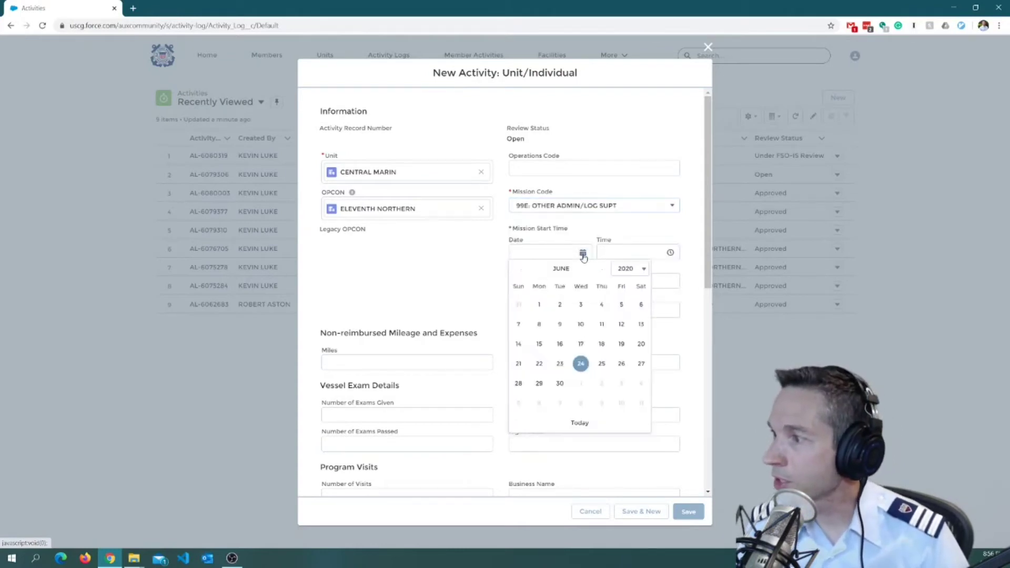
# Set the mission start to June 24, 2020 at 8:00 PM
pyautogui.click(581, 364)
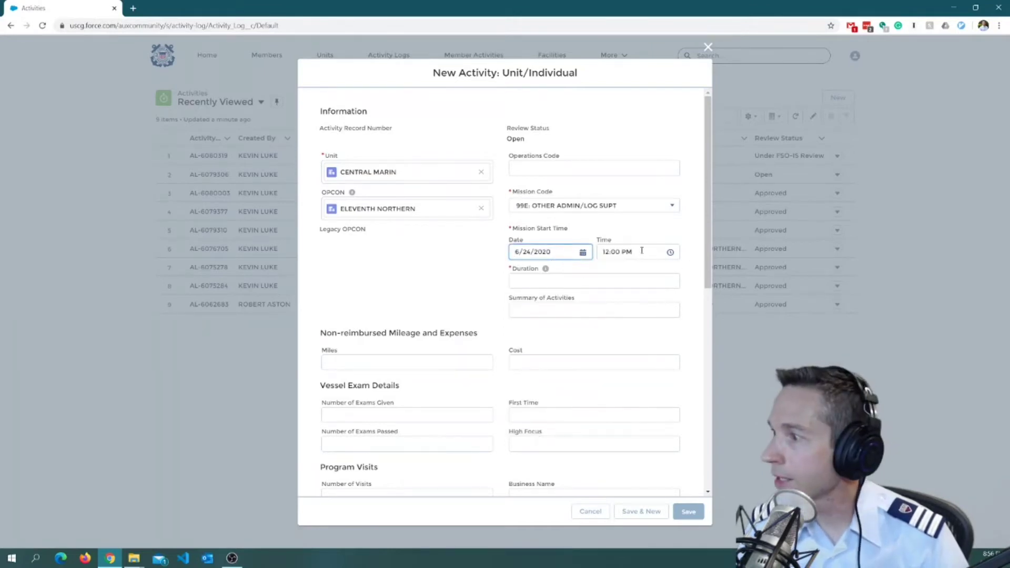
pyautogui.click(669, 252)
pyautogui.moveTo(670, 318); pyautogui.dragTo(675, 350)
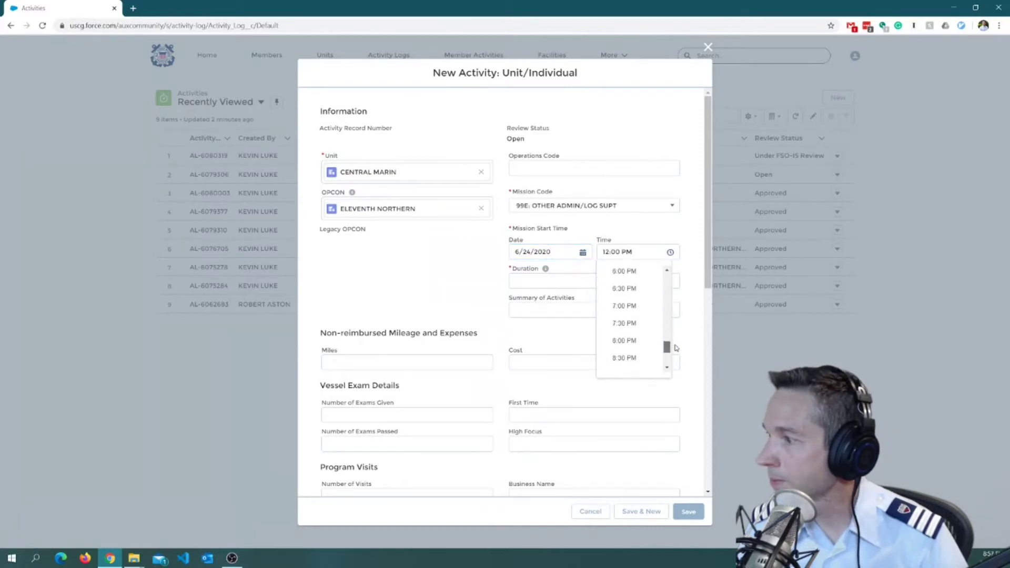
pyautogui.click(624, 342)
pyautogui.scroll(-1, 415, 276)
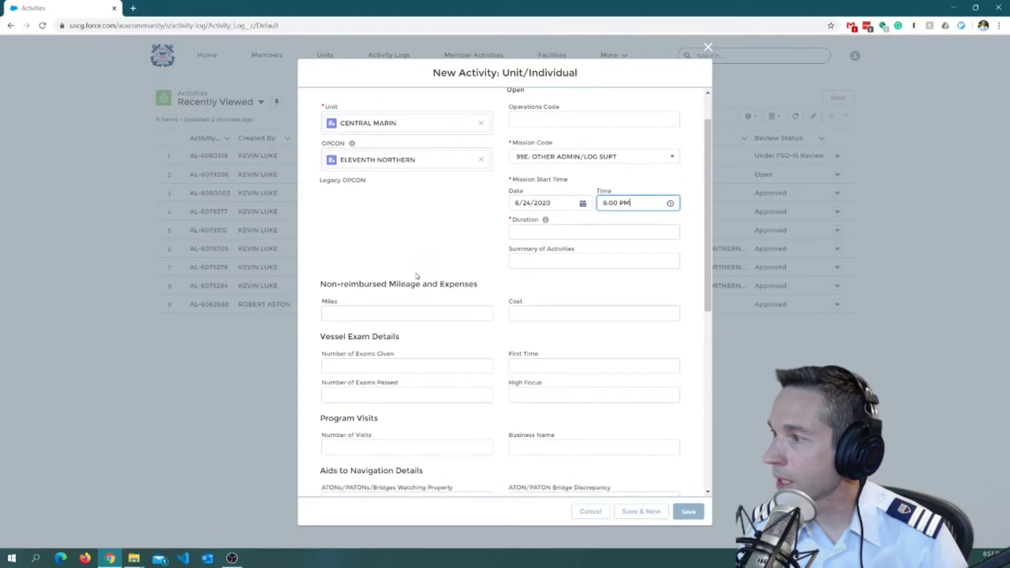
# Enter a Duration of 2.00 hours
pyautogui.click(533, 232)
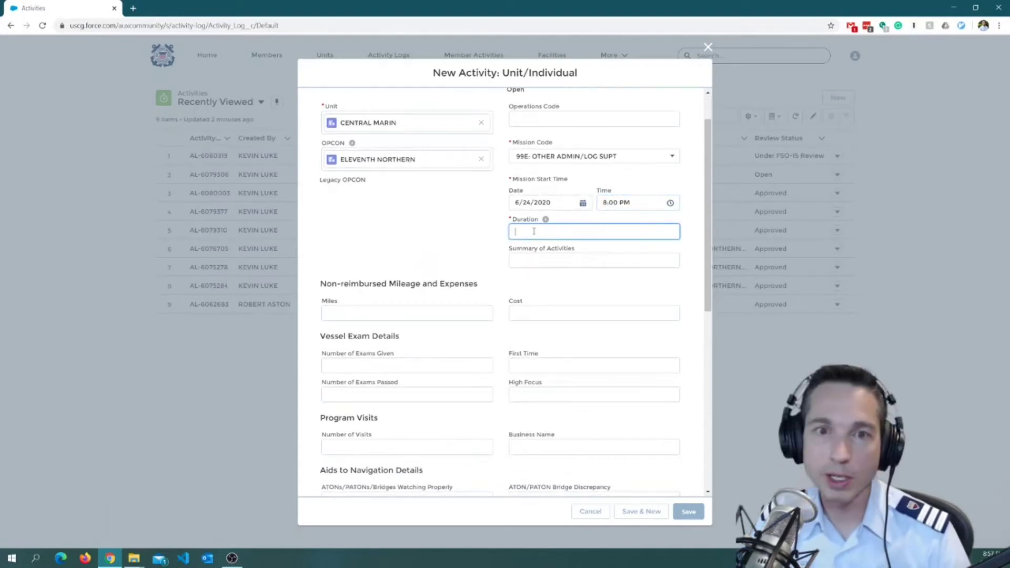
pyautogui.write('2')
pyautogui.click(473, 232)
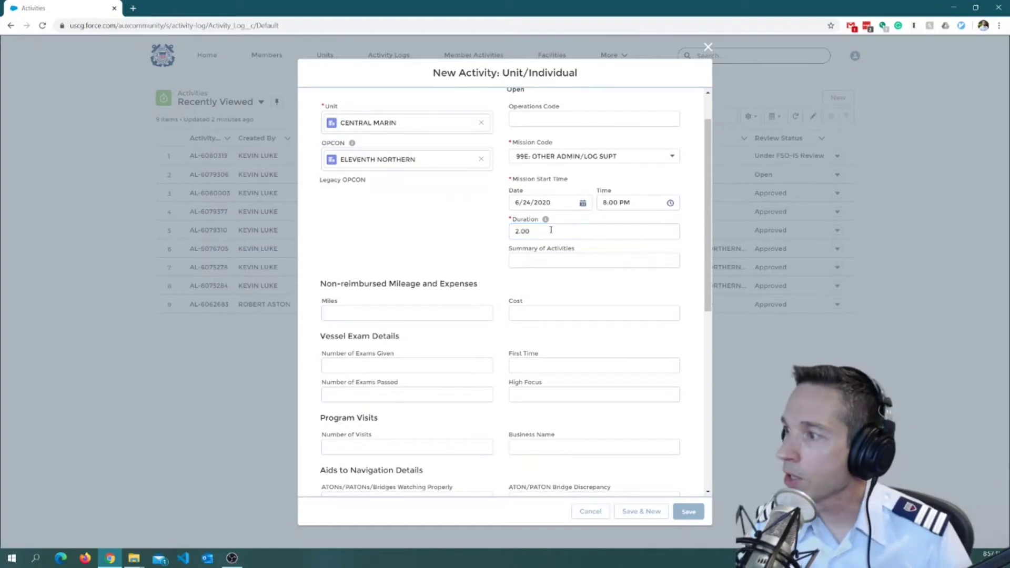
pyautogui.moveTo(549, 224)
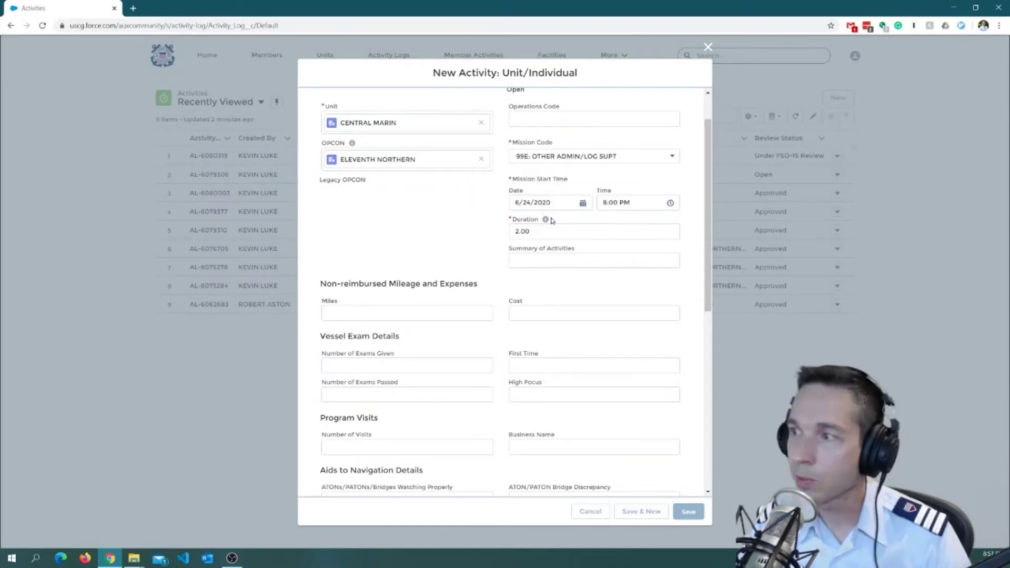
# Enter 'Responded to email, caught up on paperwork' as the Summary of Activities
pyautogui.scroll(-1, 424, 221)
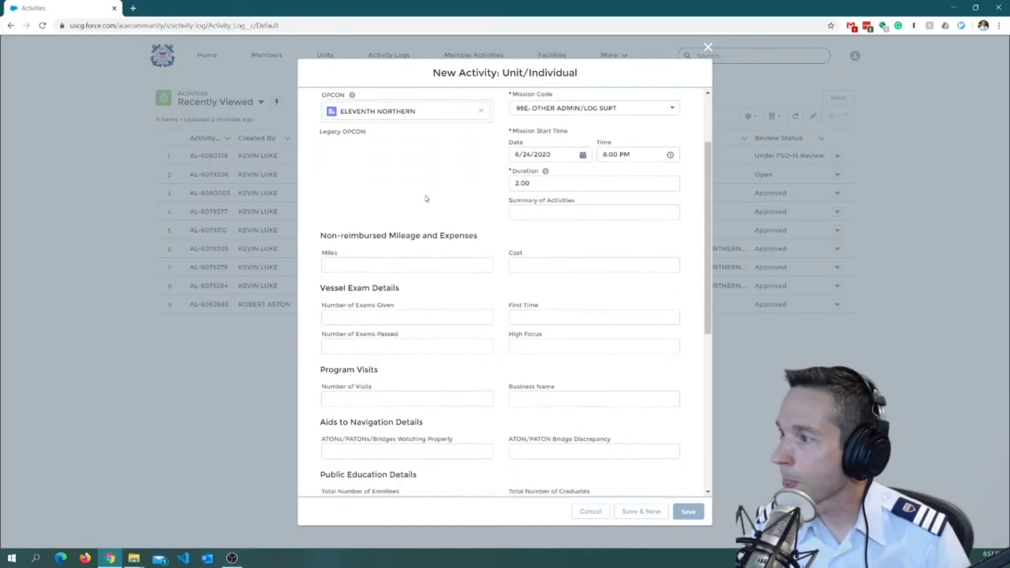
pyautogui.click(586, 213)
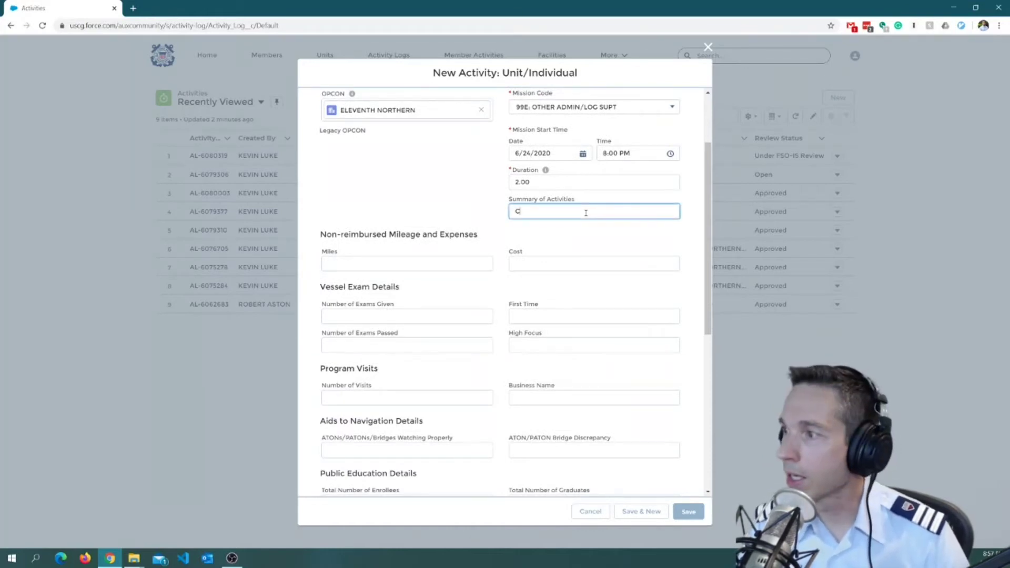
pyautogui.write('Responded')
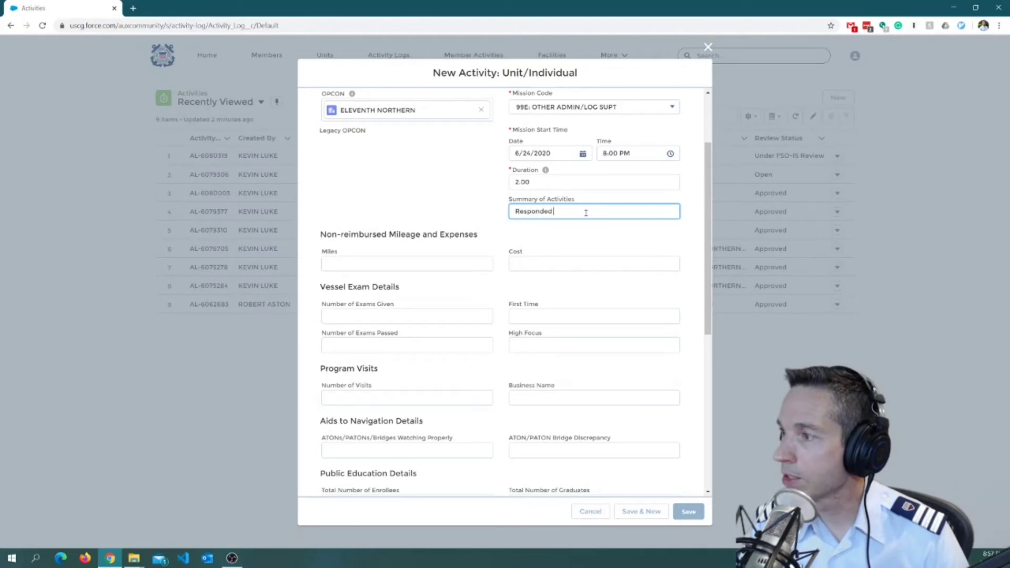
pyautogui.write(' to email, ')
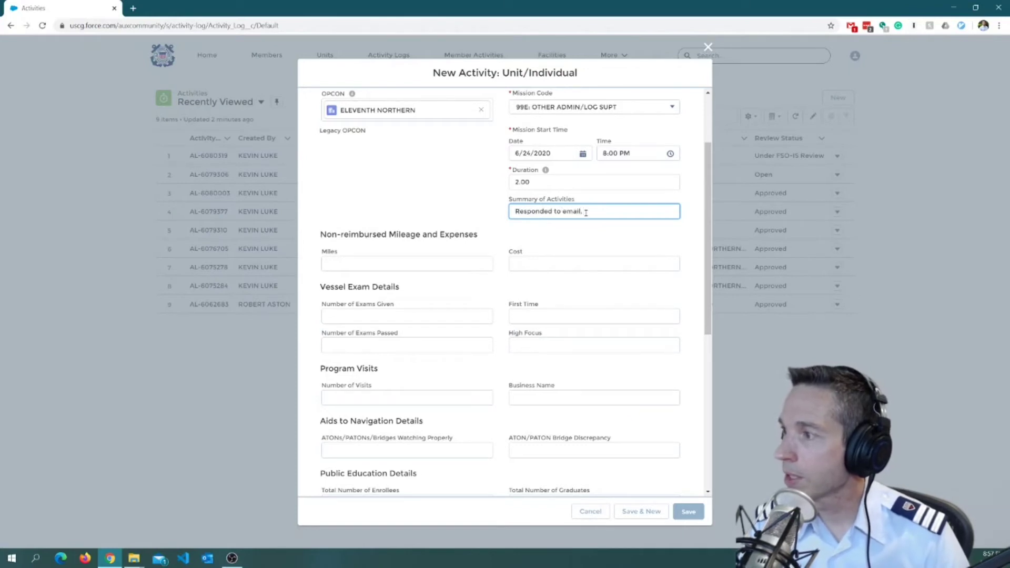
pyautogui.write('caught up on paper')
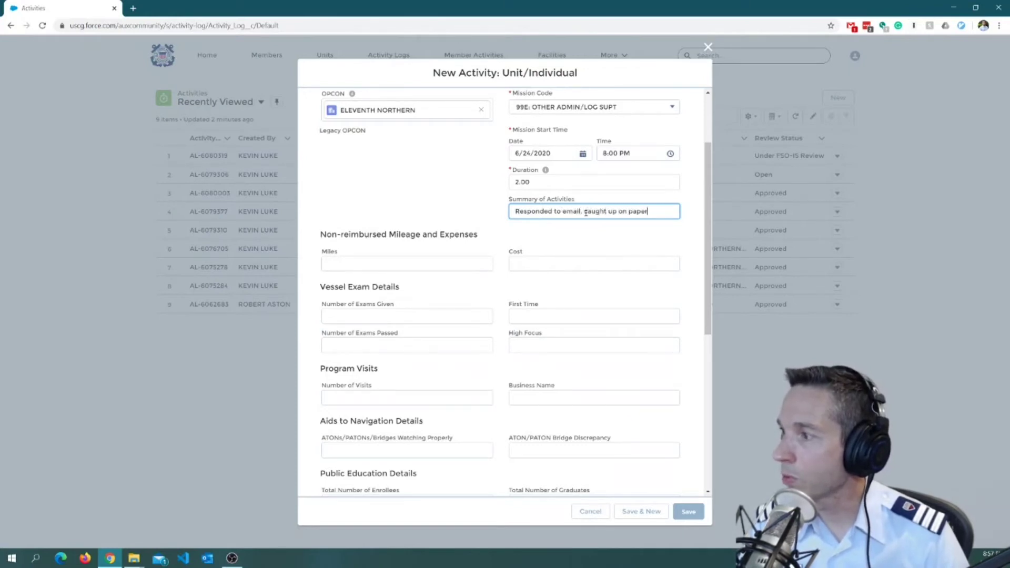
pyautogui.write('work')
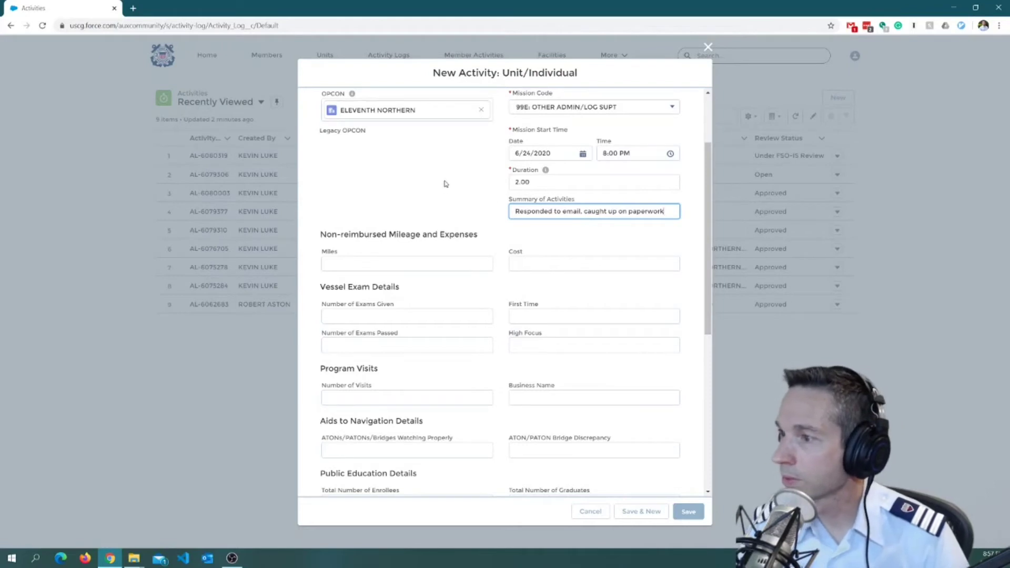
pyautogui.scroll(-3, 446, 183)
pyautogui.scroll(1, 445, 183)
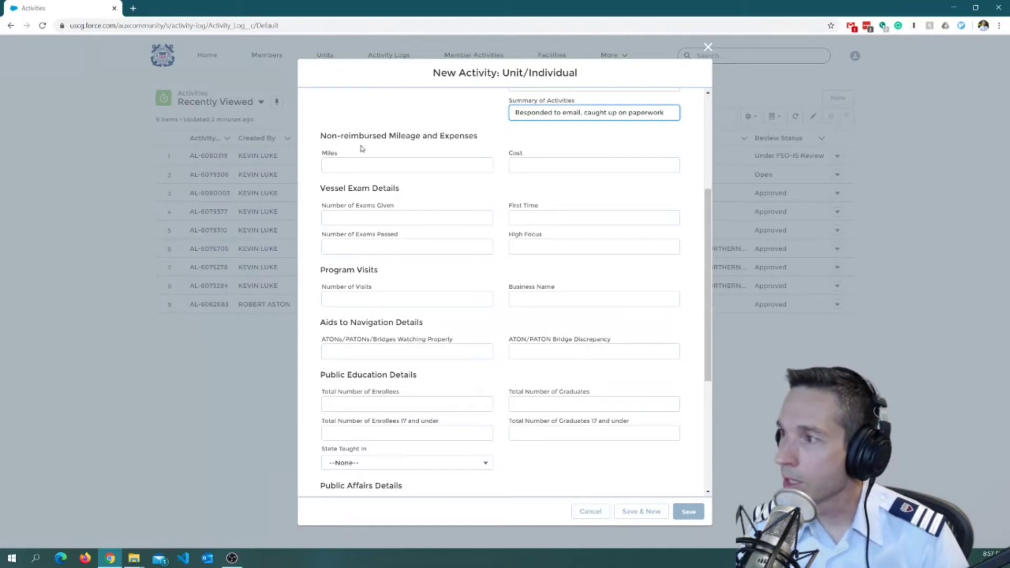
# Leave Miles, Cost and the other optional sections blank, then save the activity
pyautogui.click(327, 165)
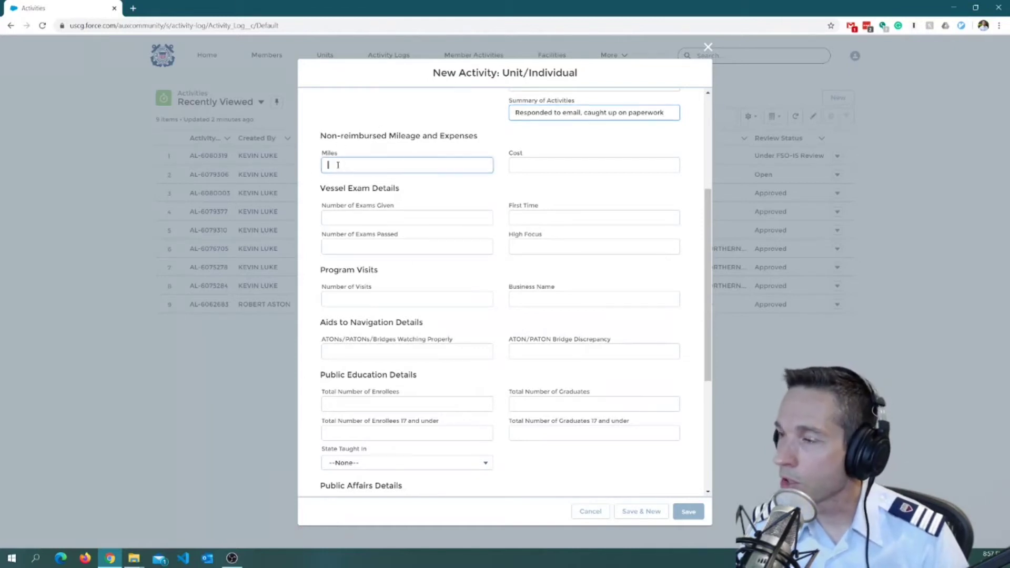
pyautogui.click(523, 172)
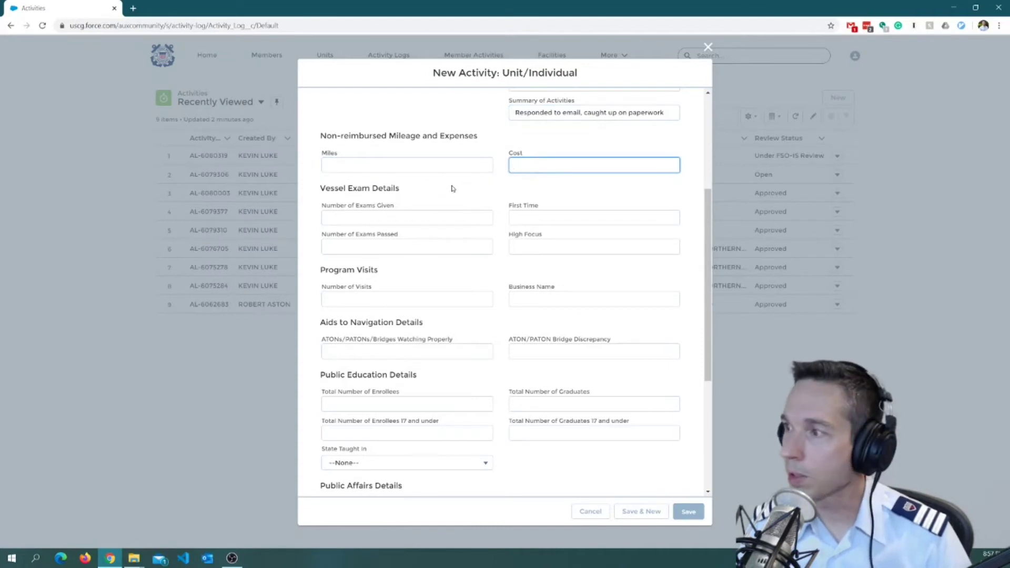
pyautogui.scroll(-3, 374, 210)
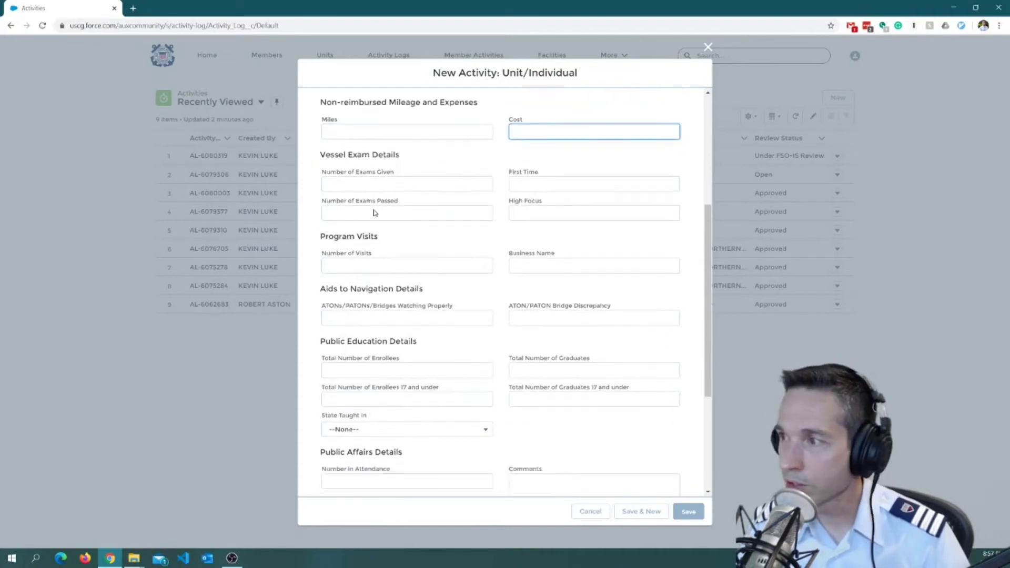
pyautogui.scroll(-1, 414, 221)
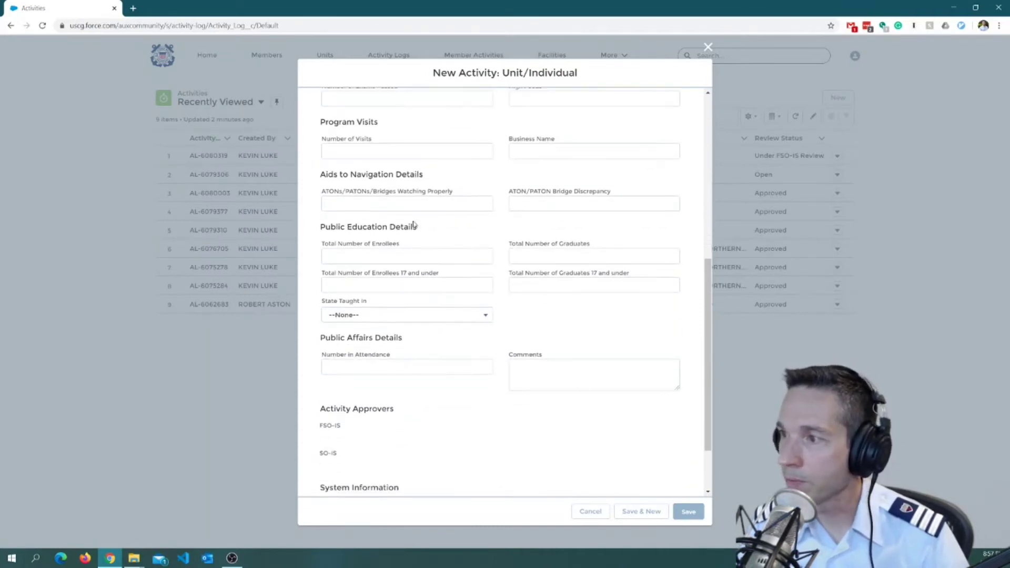
pyautogui.scroll(-1, 438, 241)
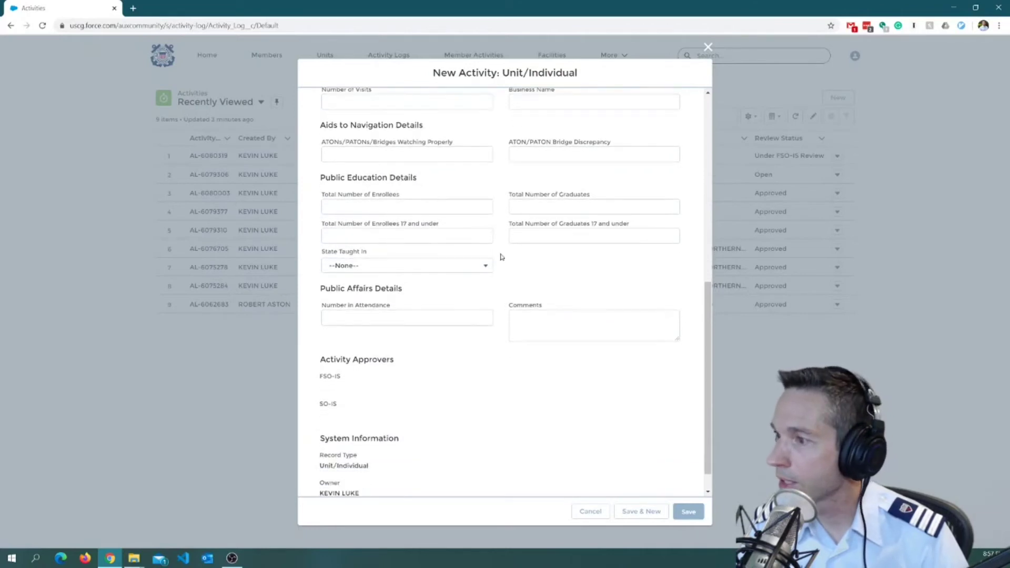
pyautogui.scroll(-1, 503, 258)
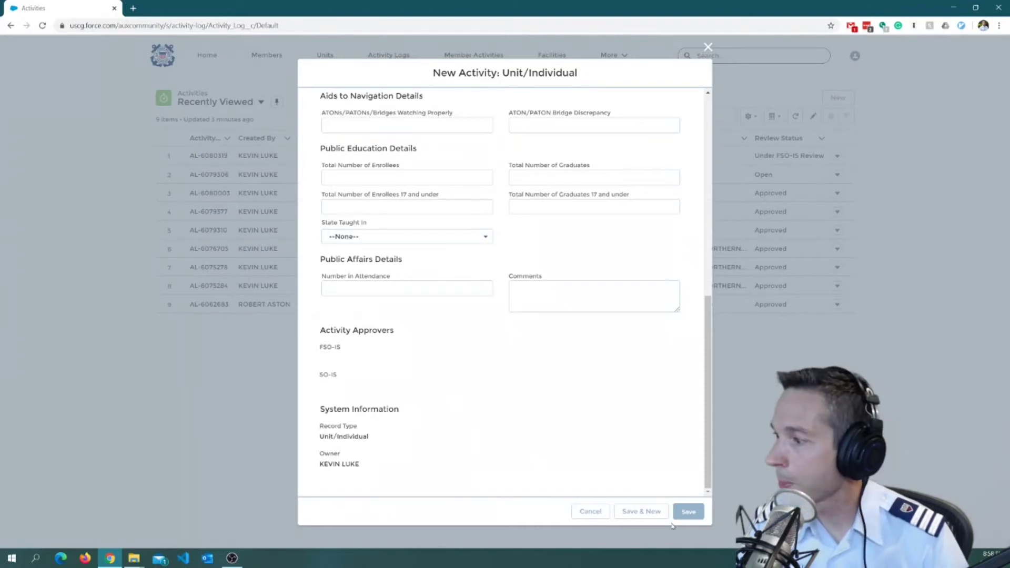
pyautogui.click(689, 512)
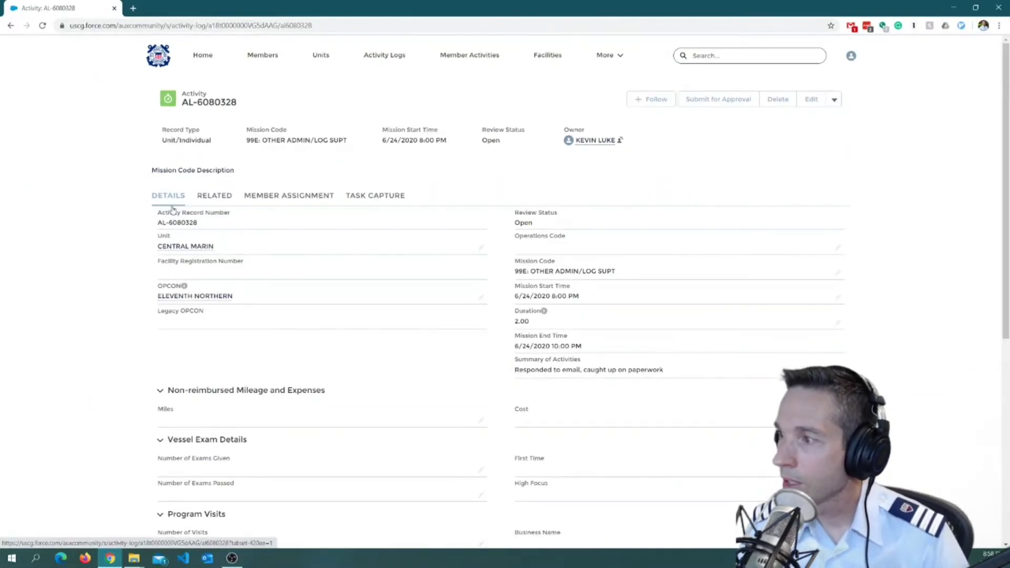
pyautogui.scroll(-1, 125, 248)
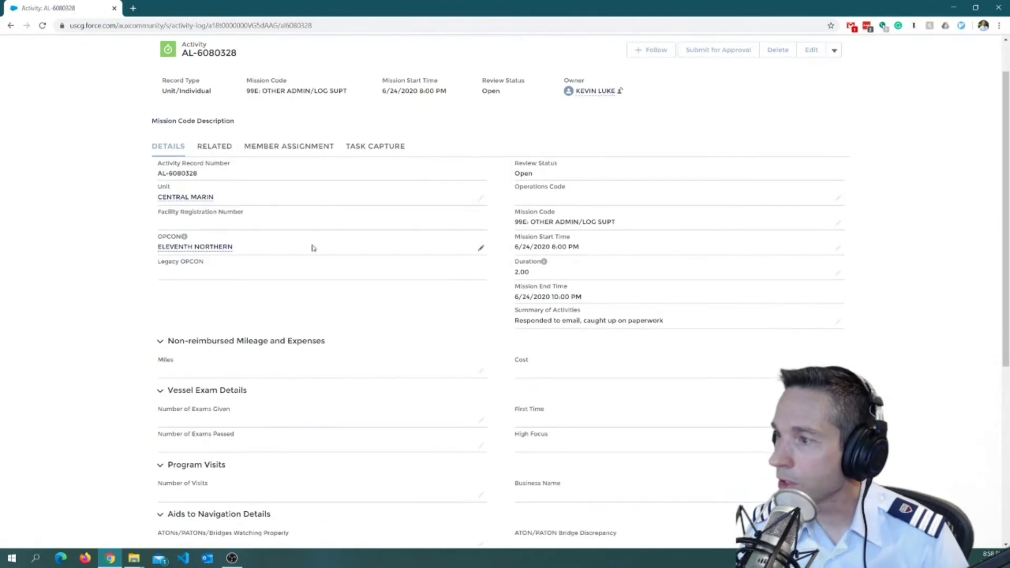
pyautogui.scroll(-1, 93, 249)
pyautogui.scroll(-5, 92, 248)
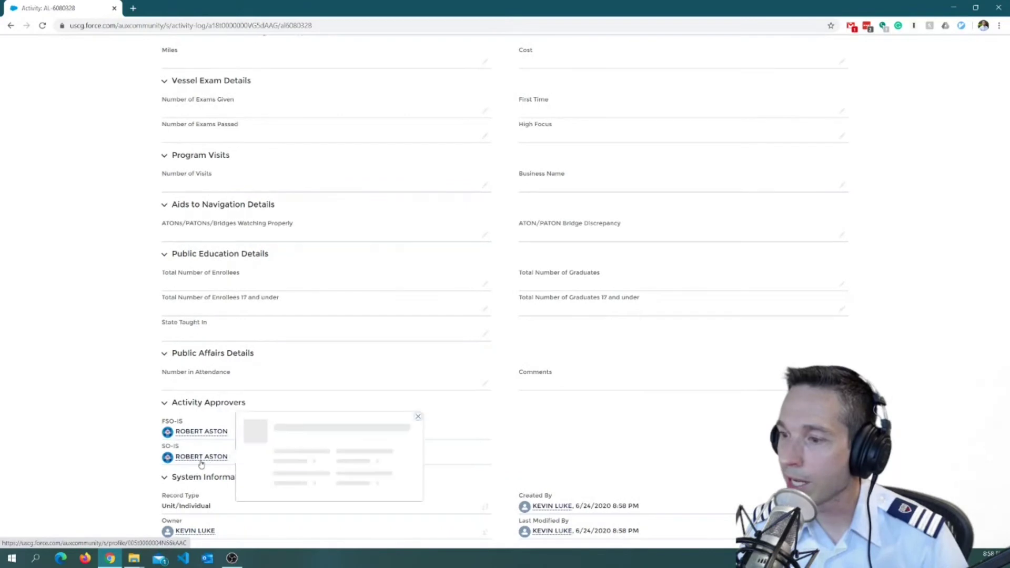
pyautogui.moveTo(203, 459)
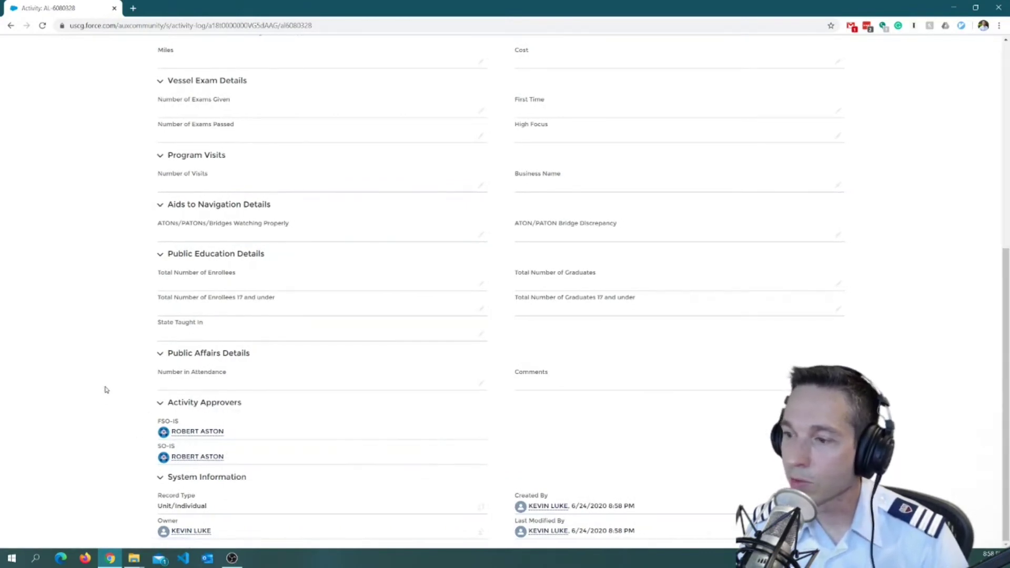
pyautogui.scroll(7, 107, 393)
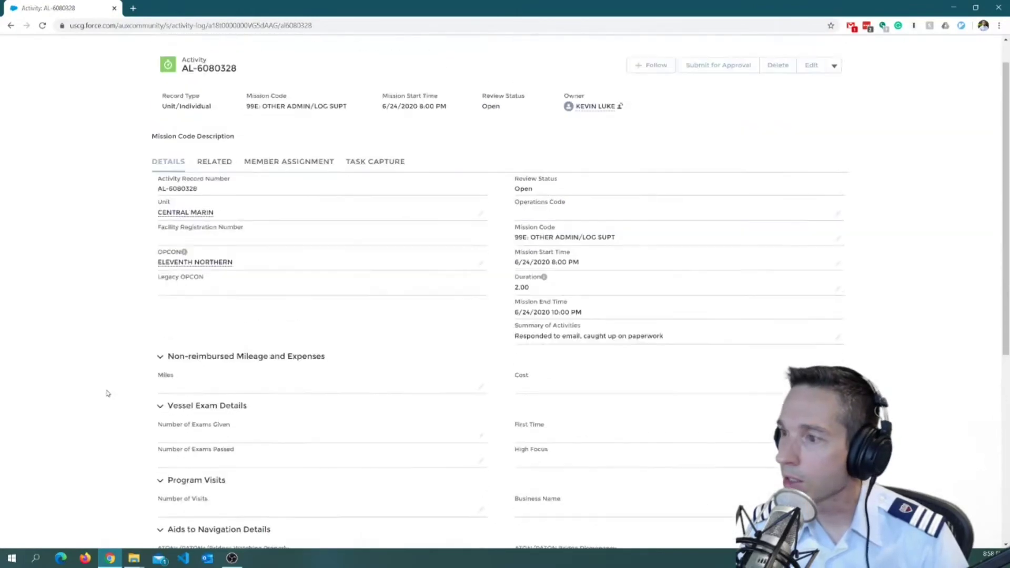
pyautogui.scroll(-4, 108, 394)
pyautogui.scroll(4, 107, 393)
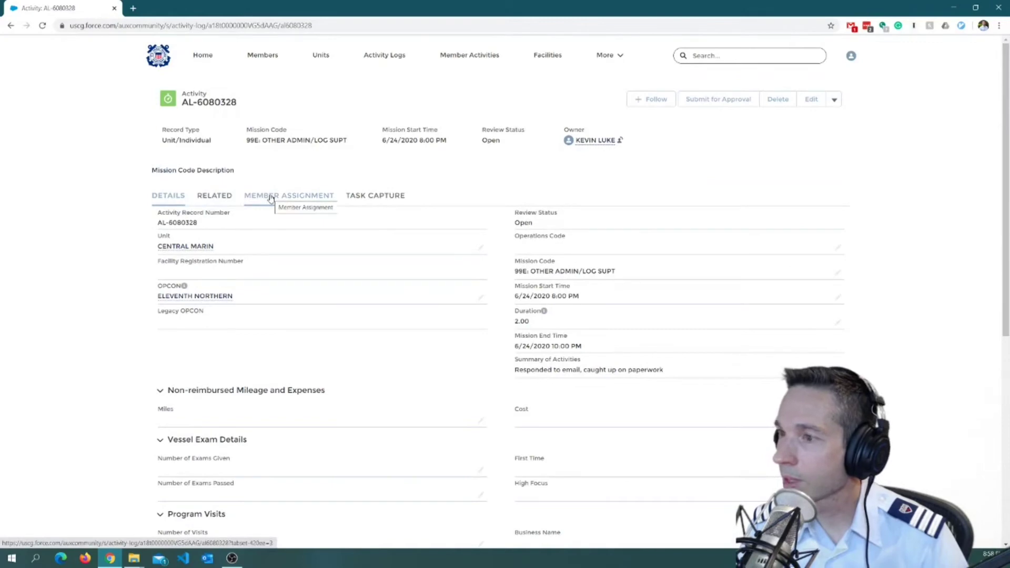
pyautogui.scroll(-7, 453, 302)
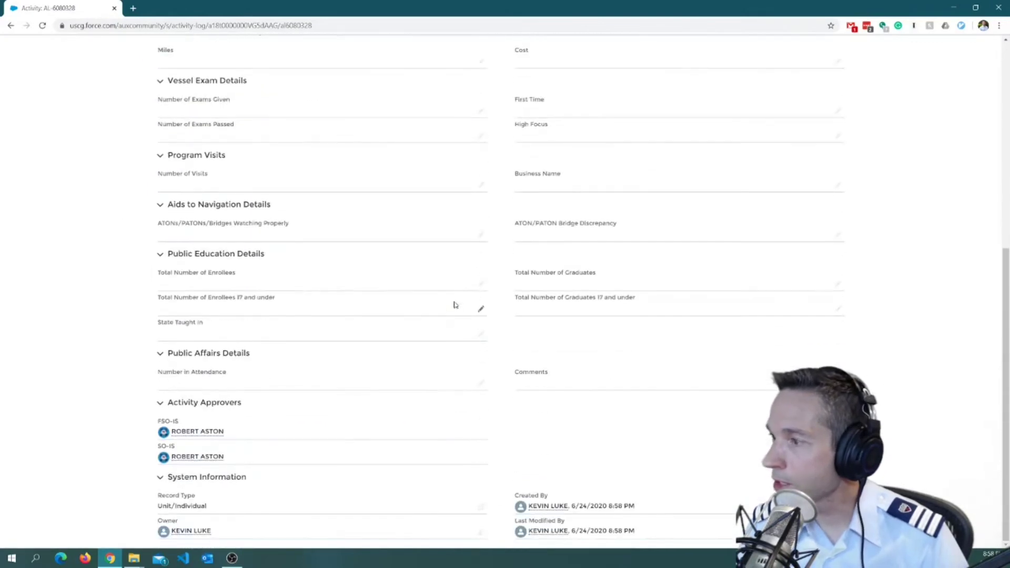
pyautogui.scroll(7, 455, 305)
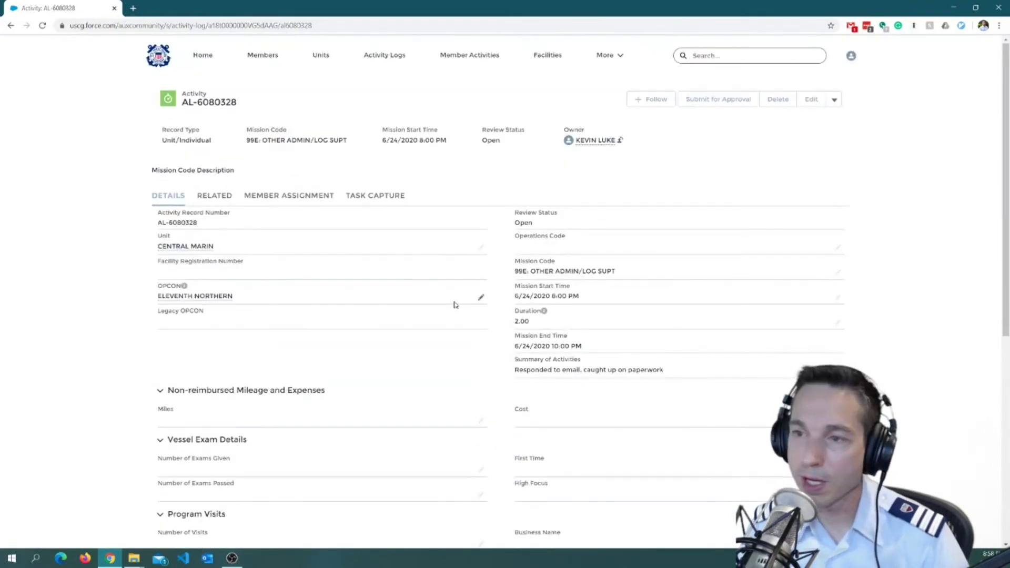
# On Member Assignment, search for your record by name, then by member ID, and tick it
pyautogui.click(290, 197)
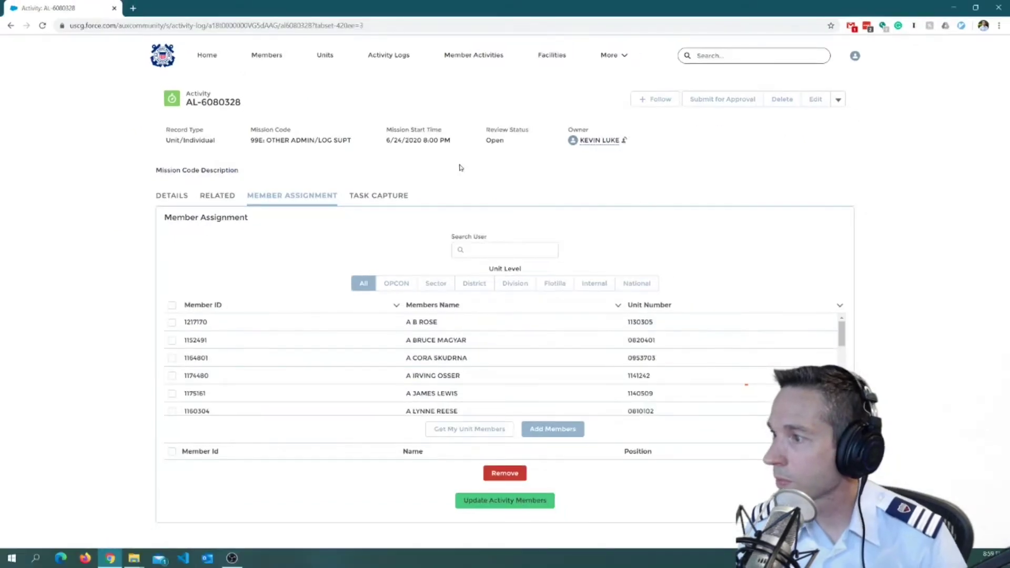
pyautogui.click(483, 249)
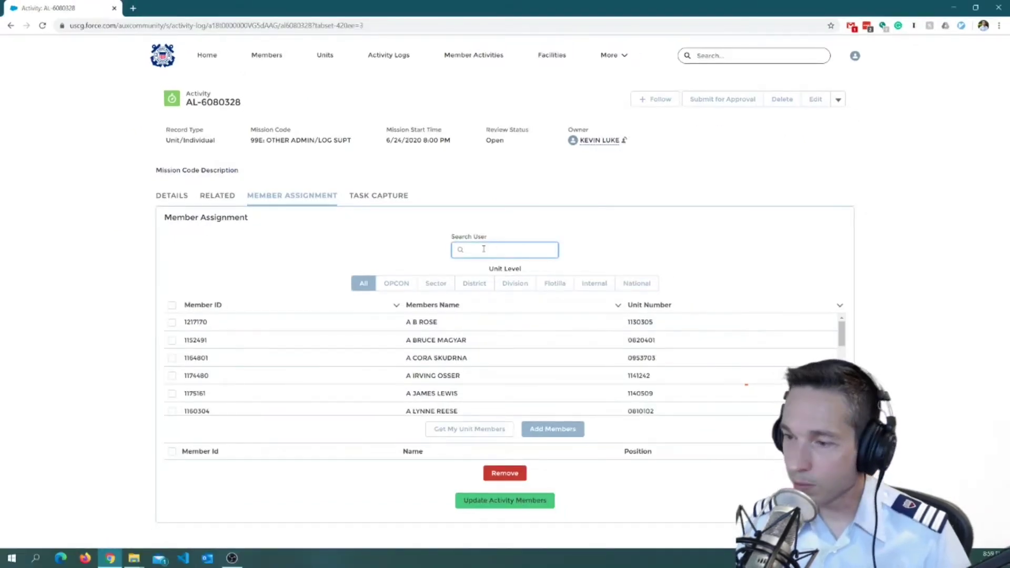
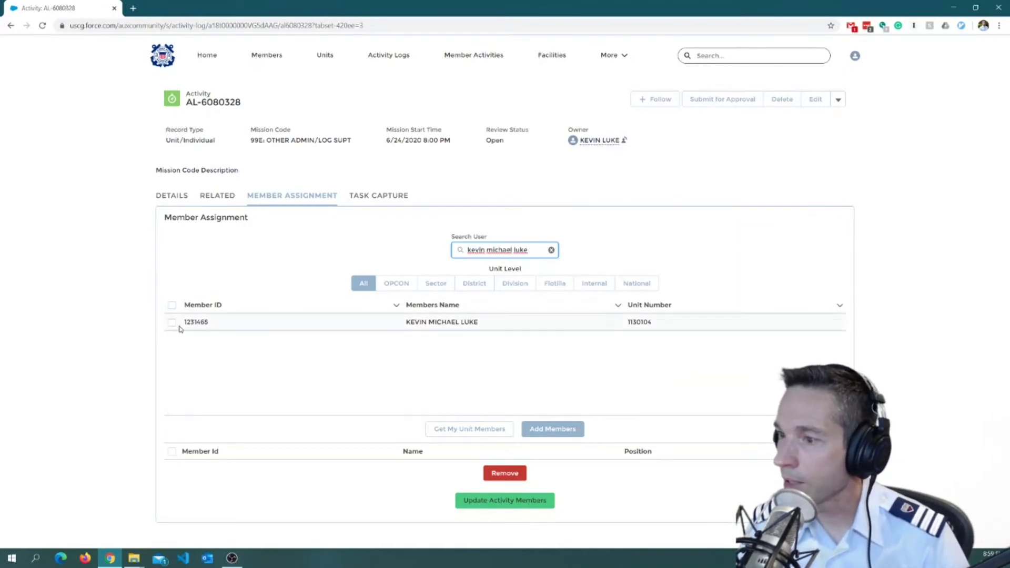
pyautogui.click(173, 323)
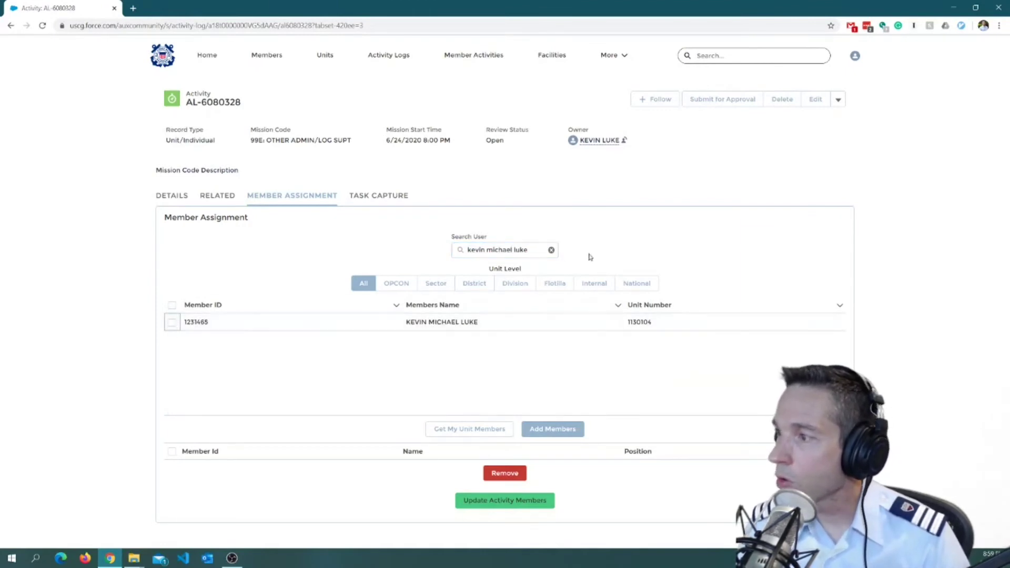
pyautogui.moveTo(530, 250); pyautogui.dragTo(383, 262)
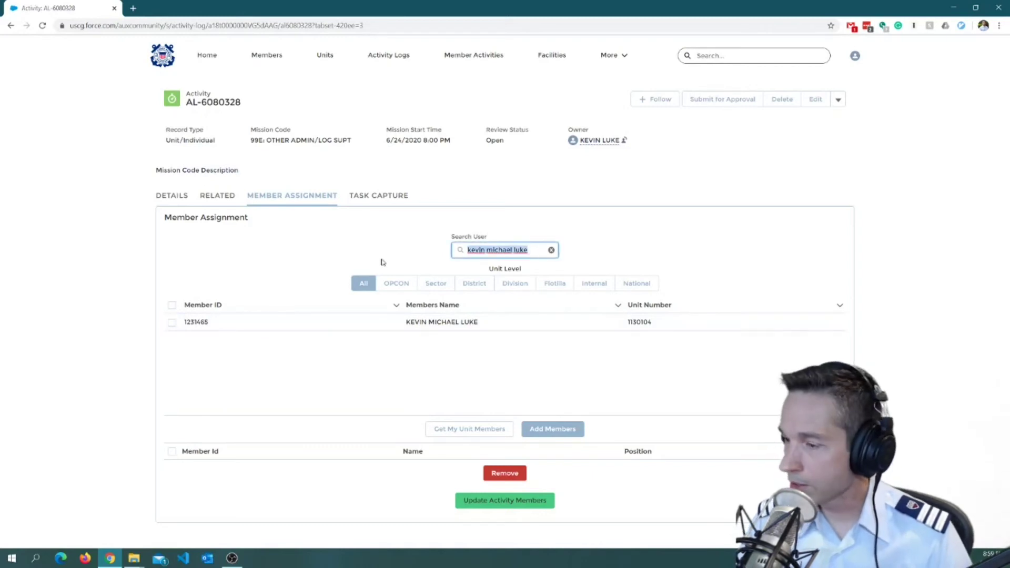
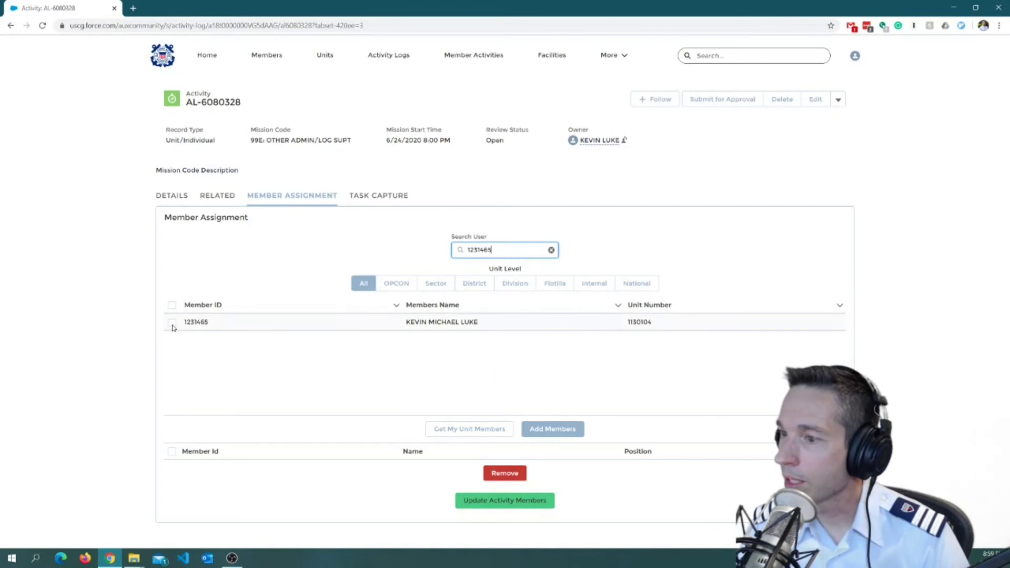
pyautogui.click(171, 322)
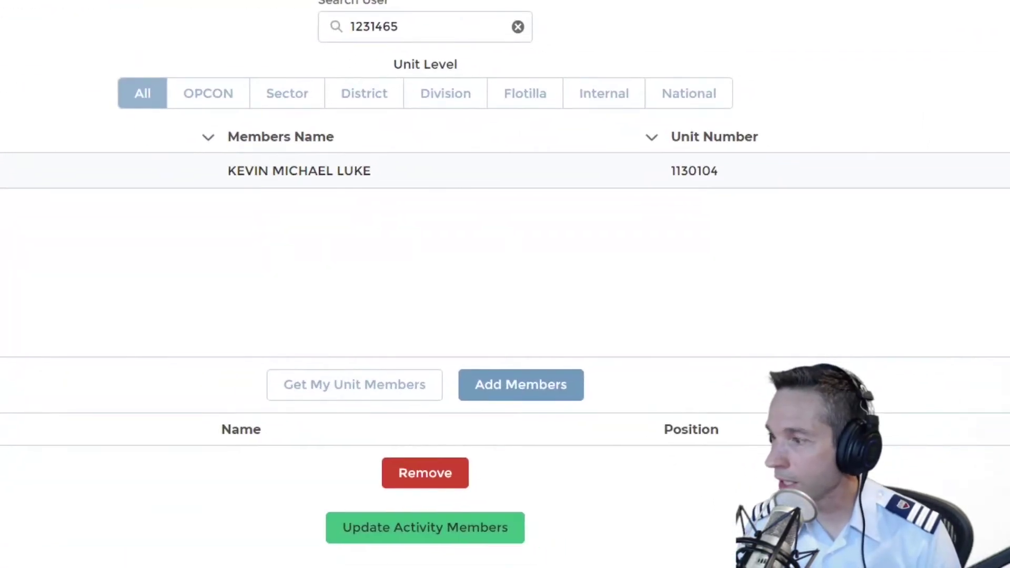
# Add the ticked member, change its Position from NON LEAD to LEAD, and update activity members
pyautogui.click(551, 397)
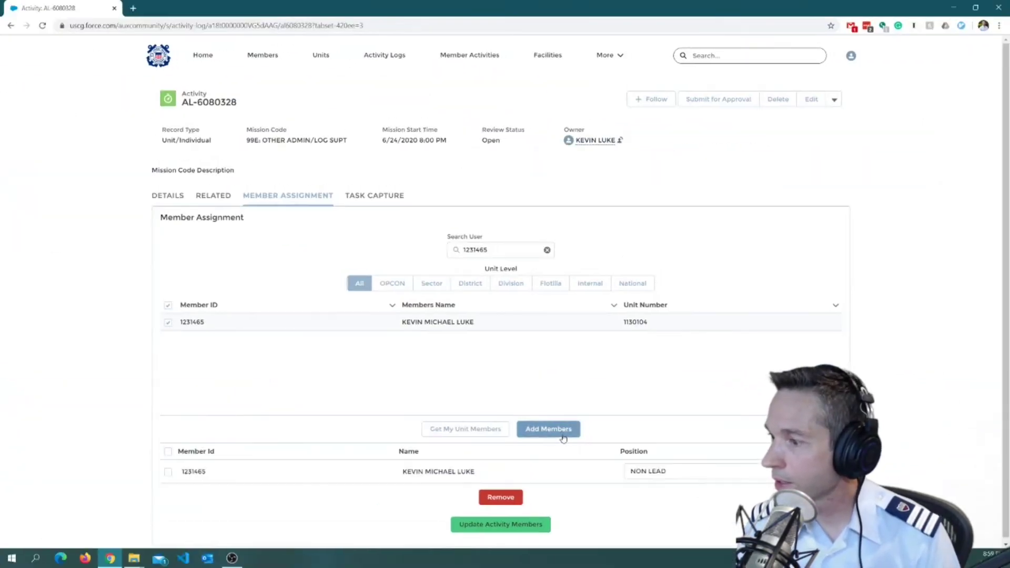
pyautogui.scroll(-1, 623, 486)
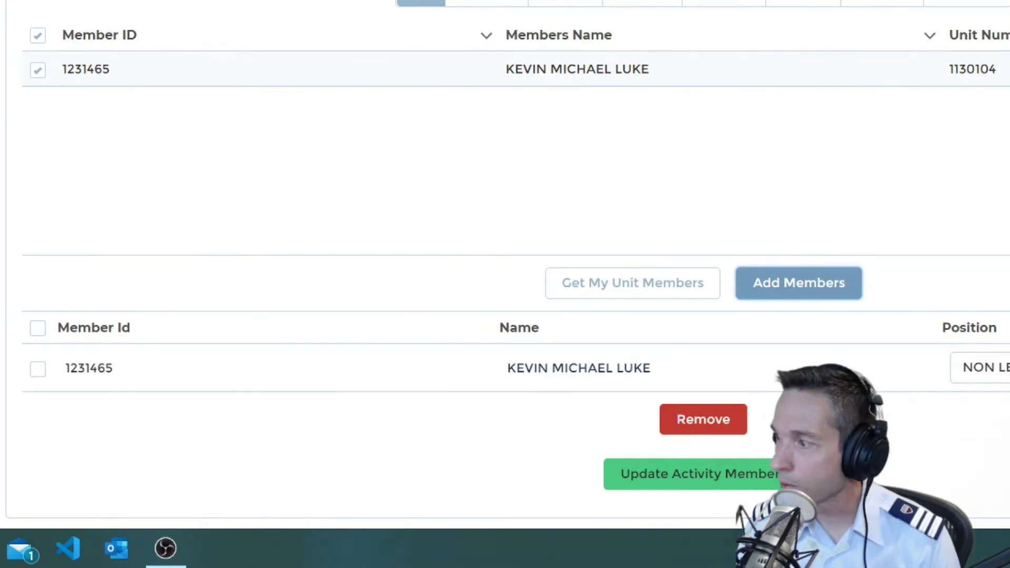
pyautogui.click(38, 375)
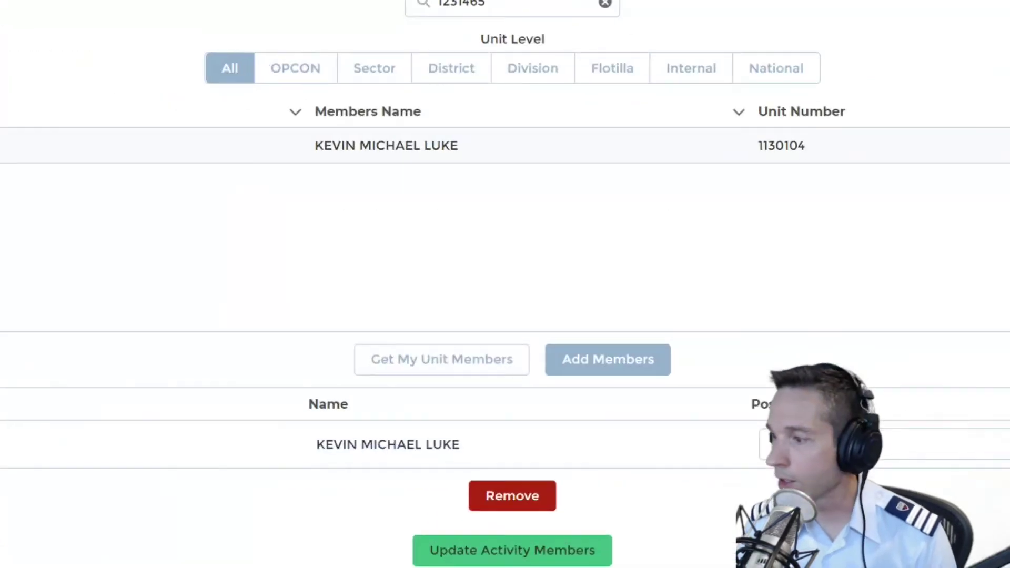
pyautogui.click(512, 495)
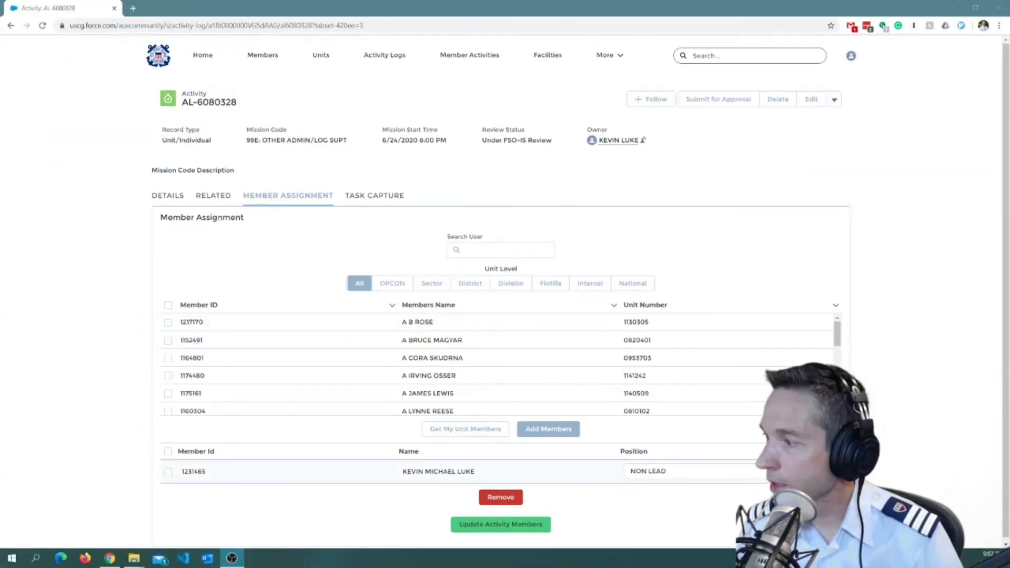
pyautogui.click(683, 471)
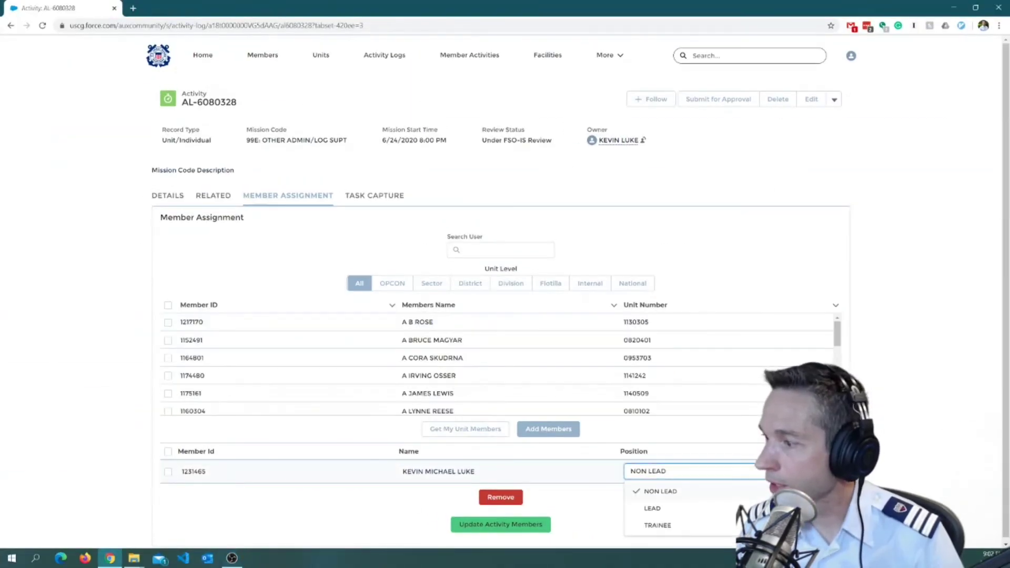
pyautogui.click(718, 510)
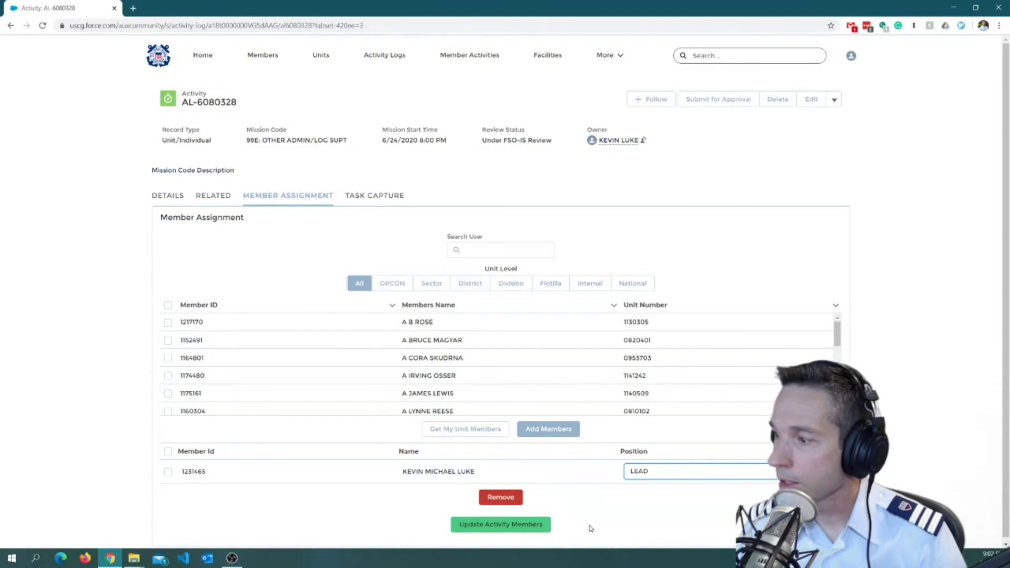
pyautogui.click(514, 528)
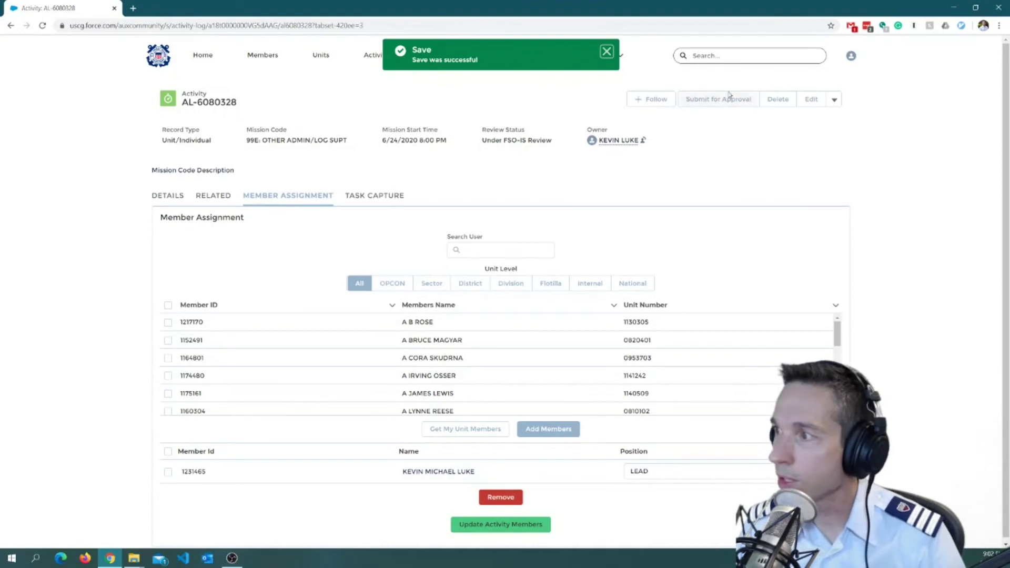
pyautogui.click(707, 100)
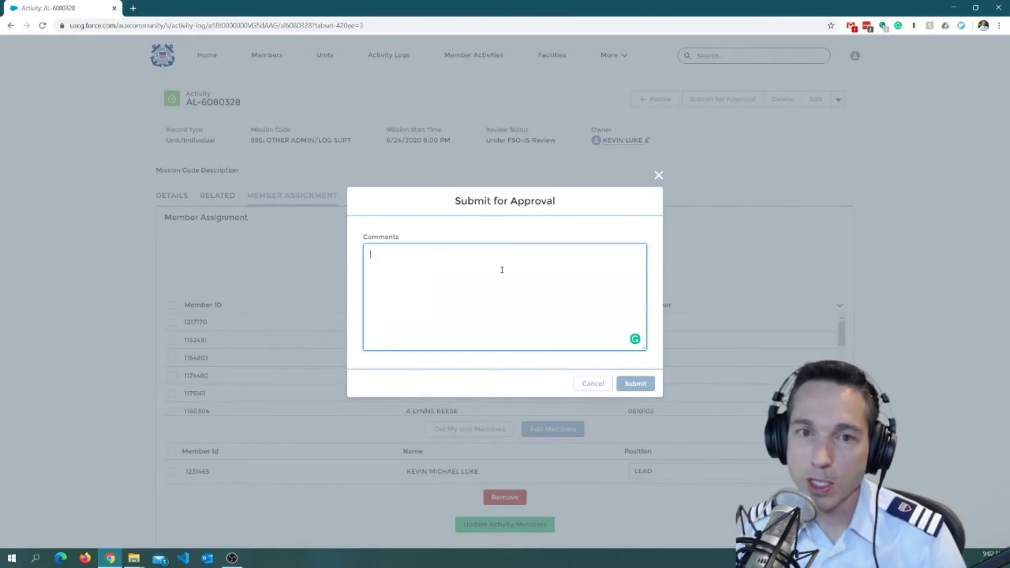
pyautogui.click(635, 383)
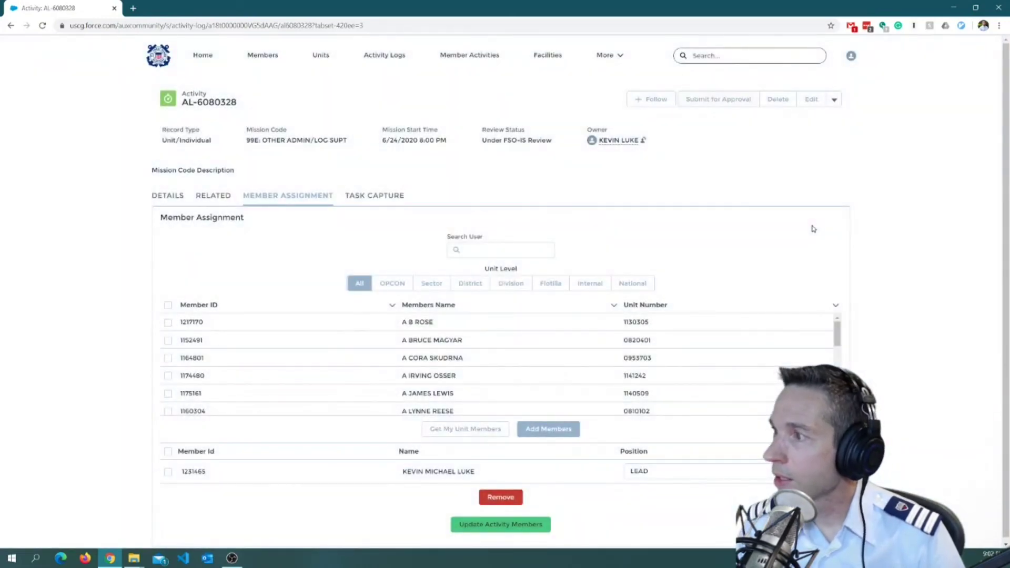
pyautogui.click(375, 57)
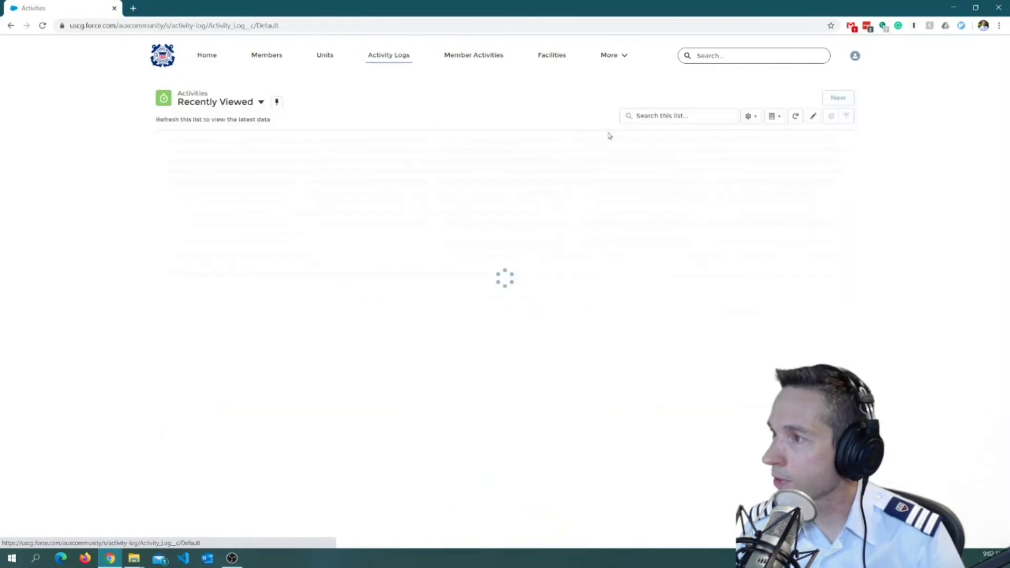